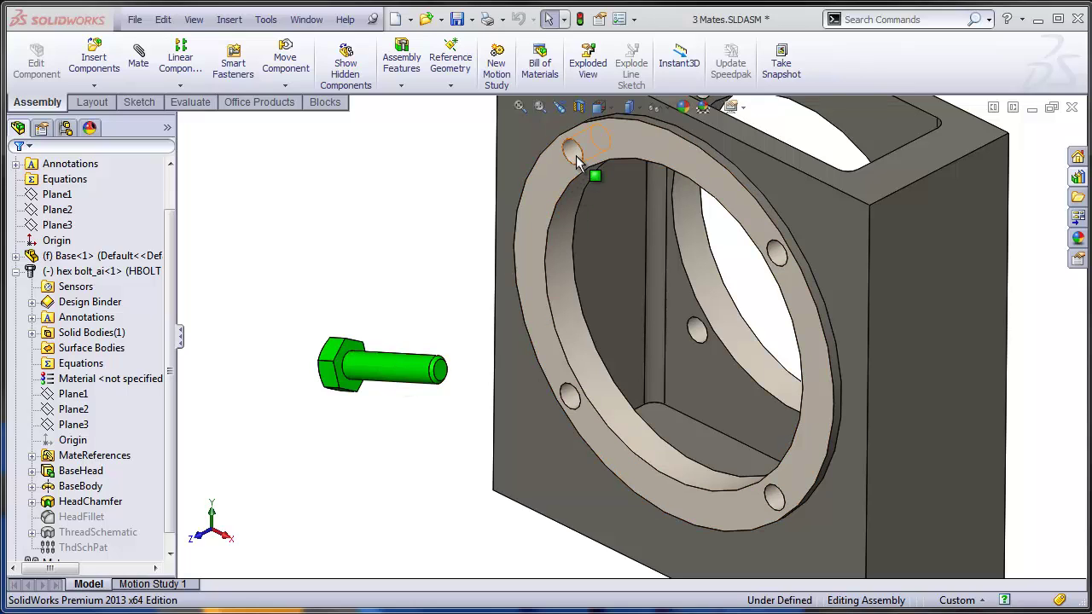
Step: Mate the bolt's shank concentric with a ring hole, flip its alignment, accept, then undo
left_click(406, 377)
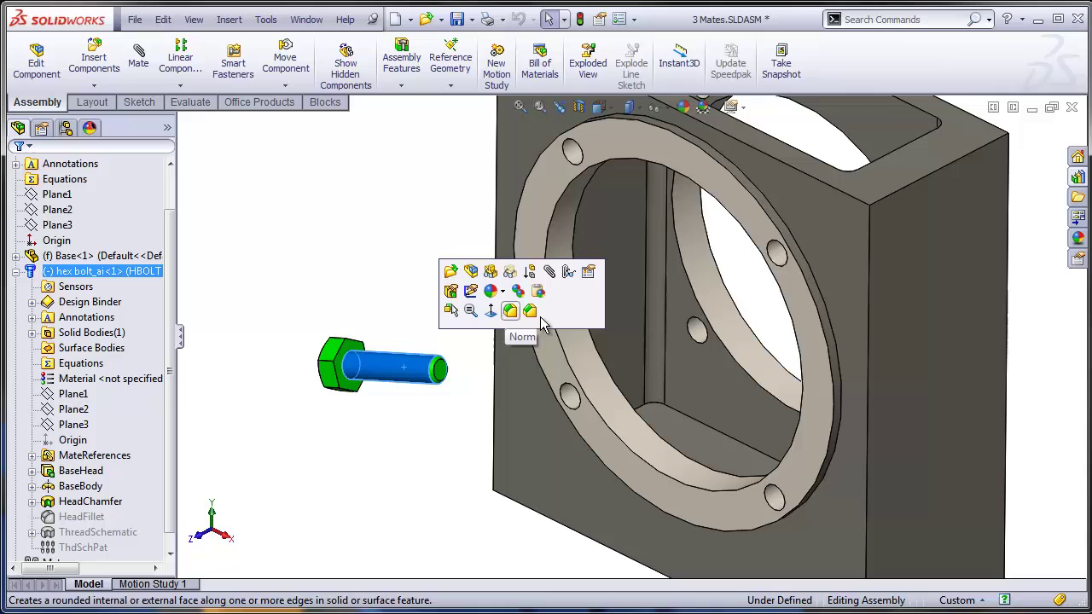
left_click(549, 272)
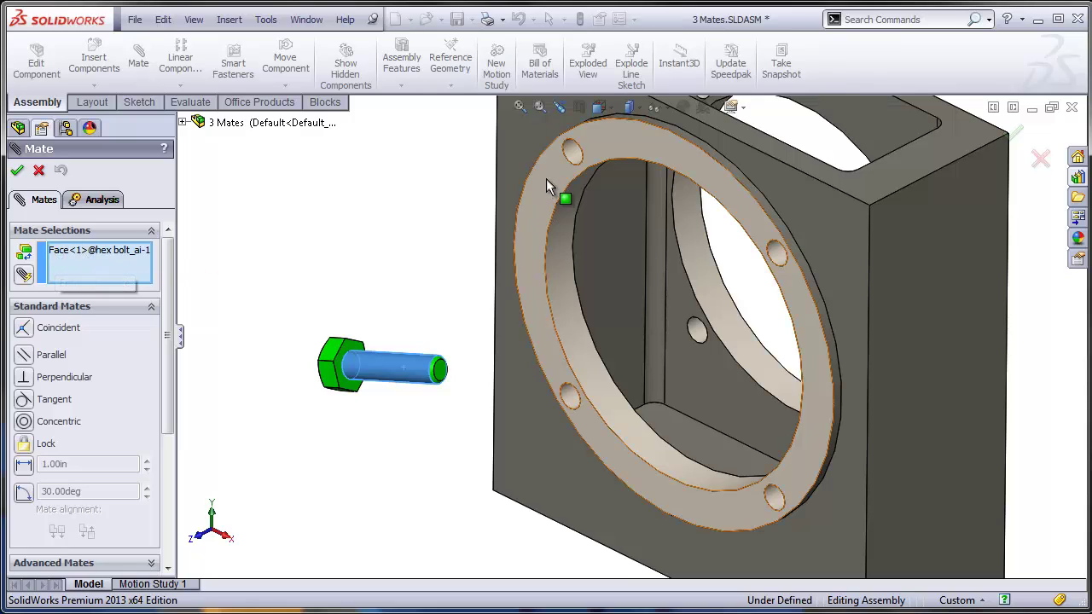
left_click(573, 155)
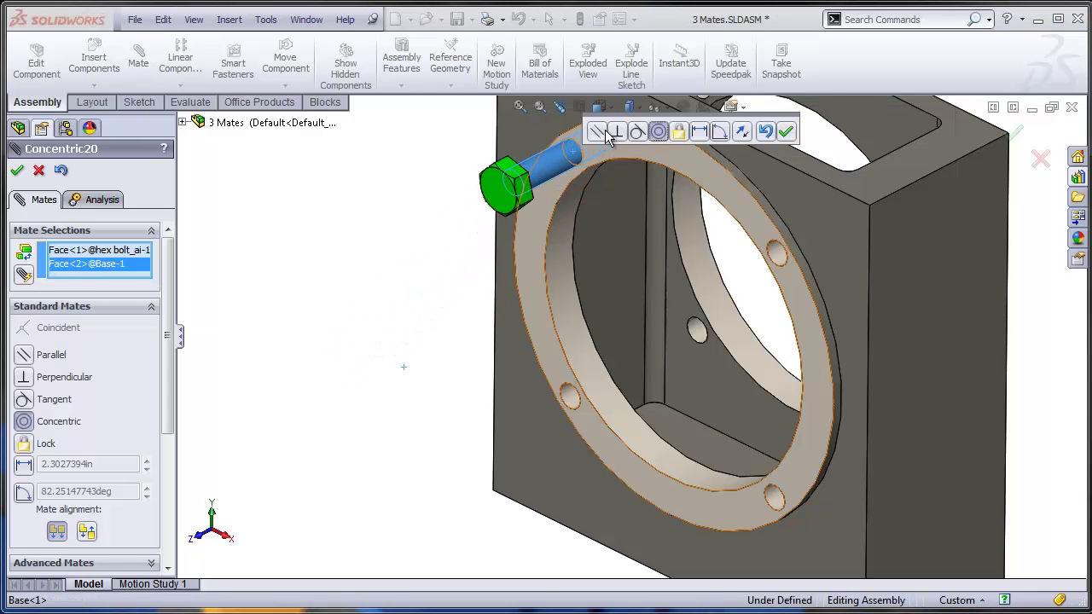
left_click(742, 133)
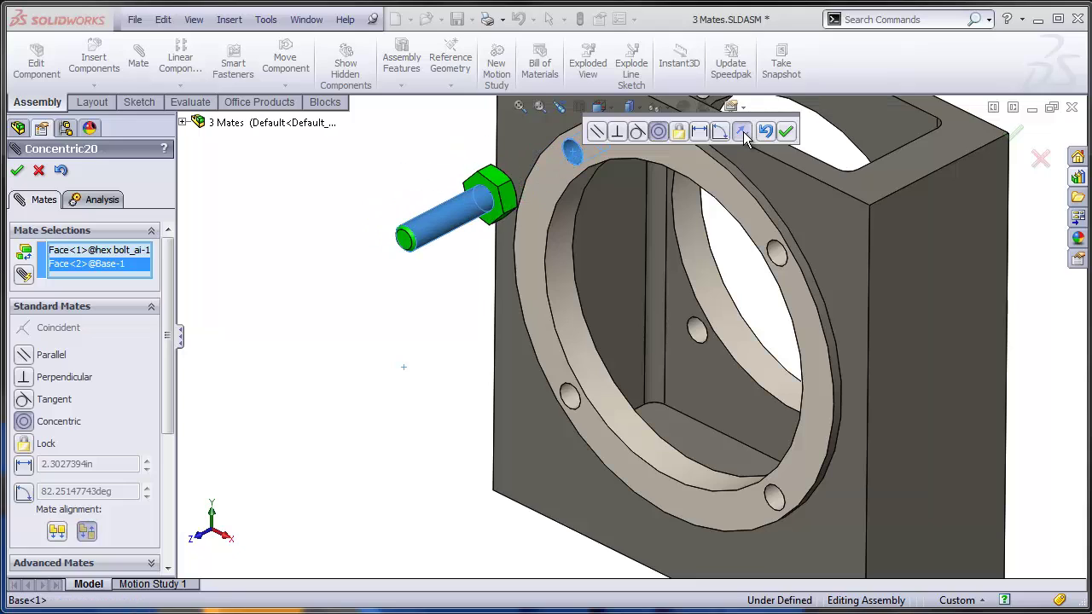
left_click(742, 133)
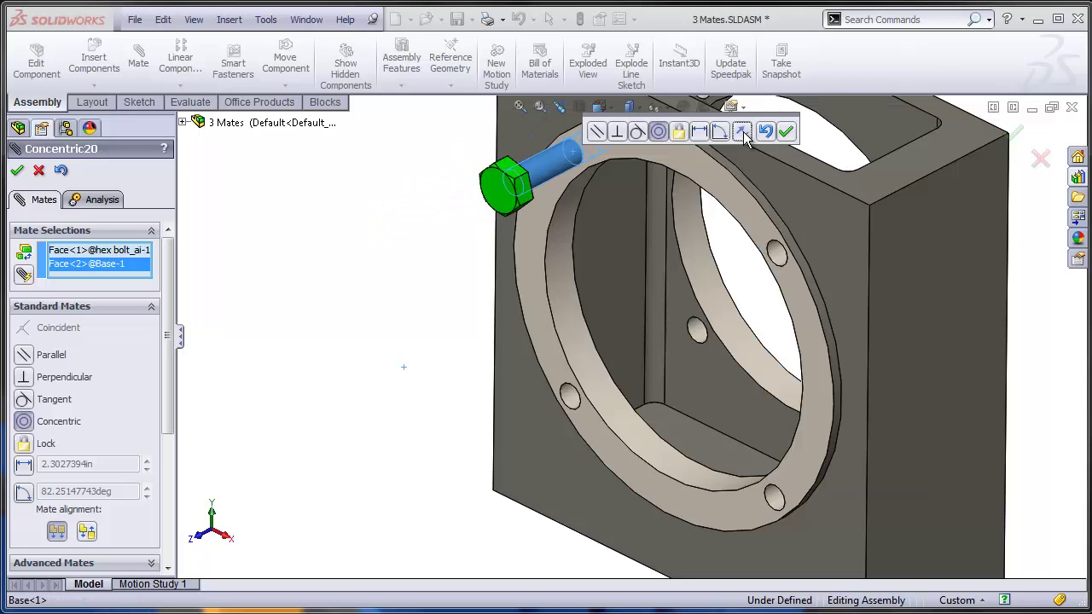
left_click(786, 132)
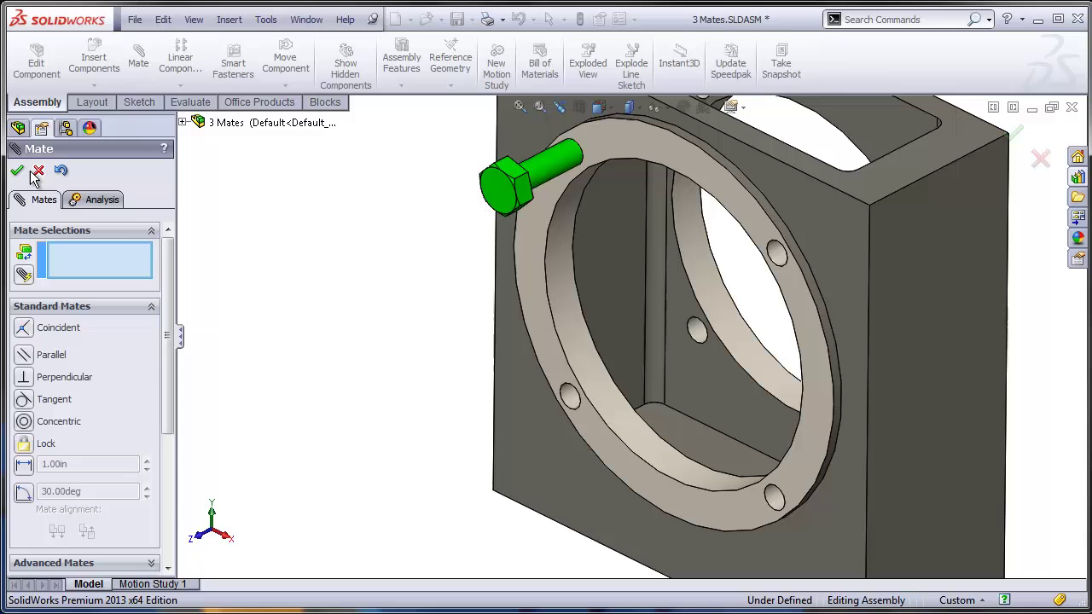
left_click(37, 170)
left_click(517, 22)
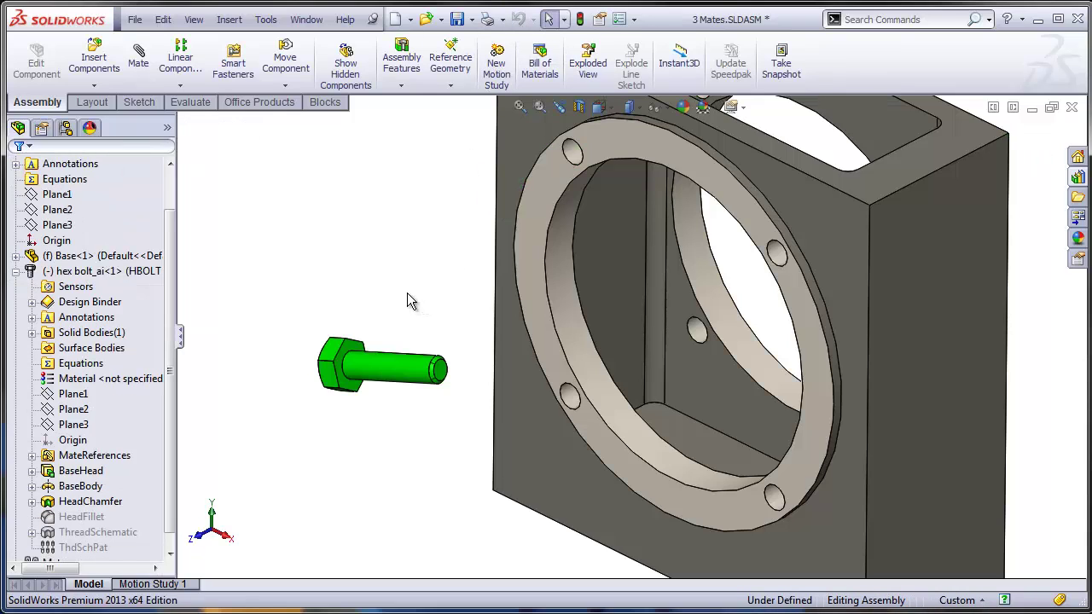
left_click(579, 19)
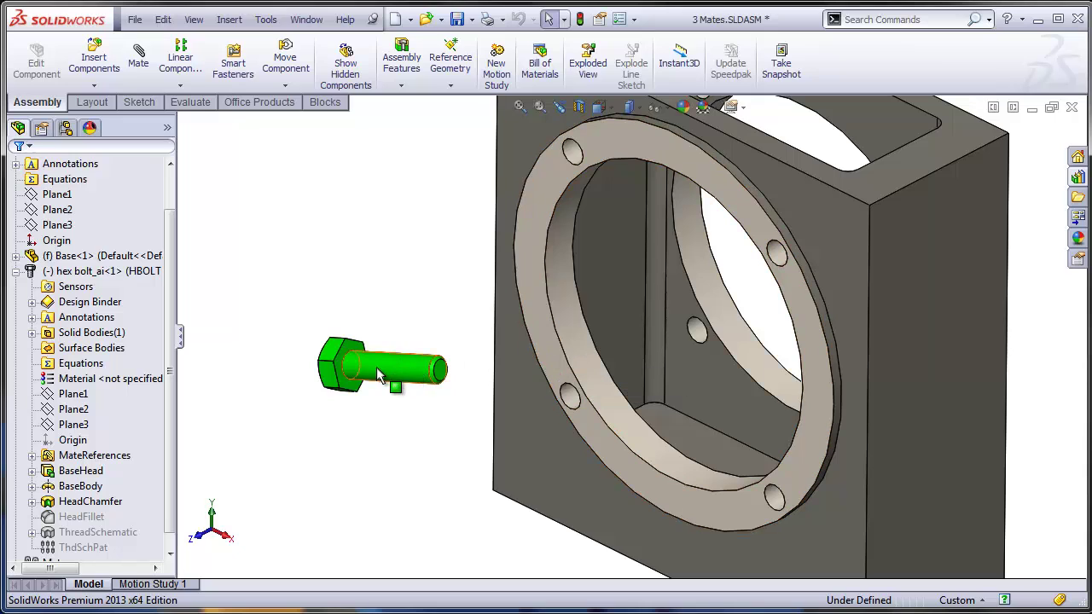
Step: Drag the bolt onto the base, flip its mate alignment against the ring, accept, then undo
left_click(349, 394)
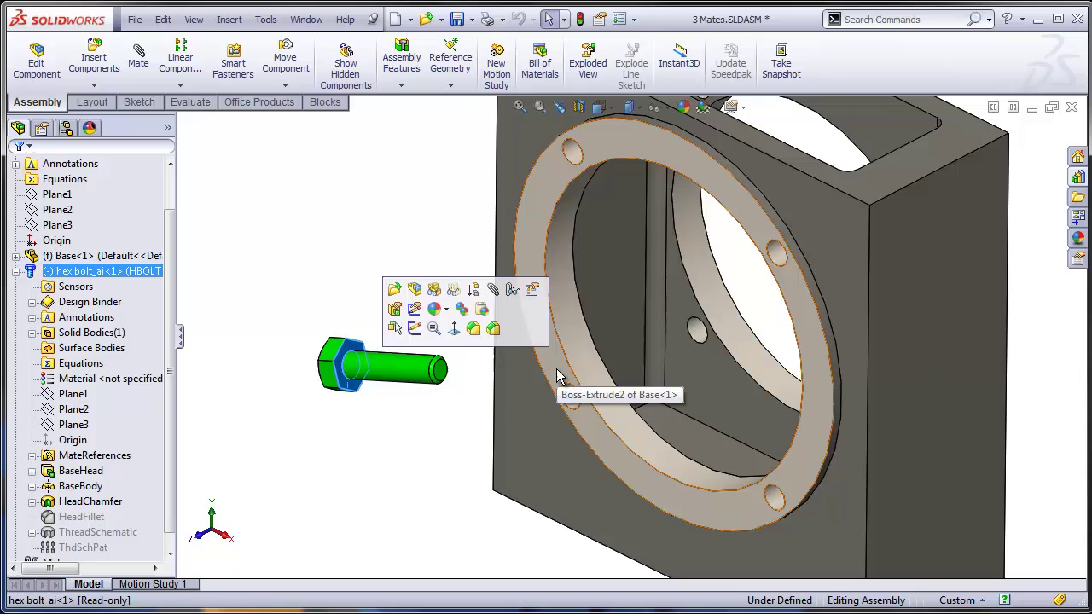
left_click(363, 411)
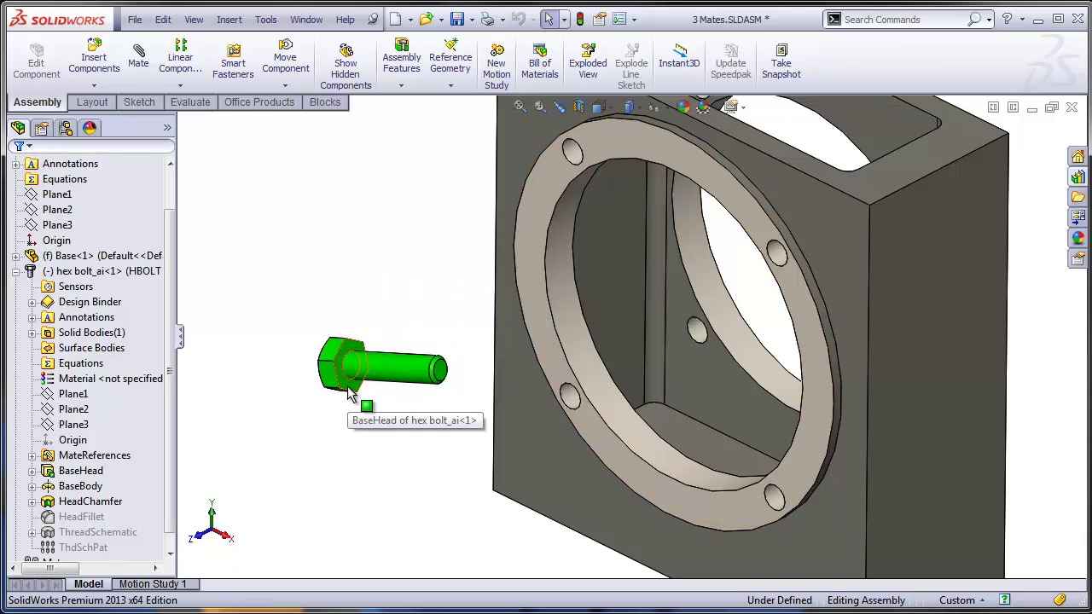
left_click_drag(349, 394, 386, 397)
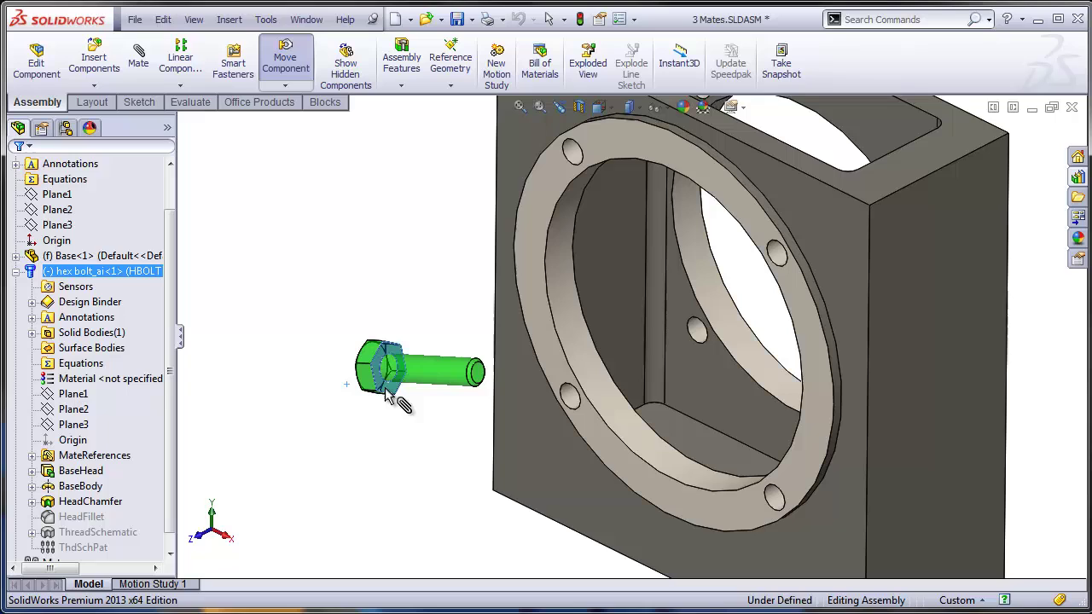
left_click_drag(386, 397, 542, 371)
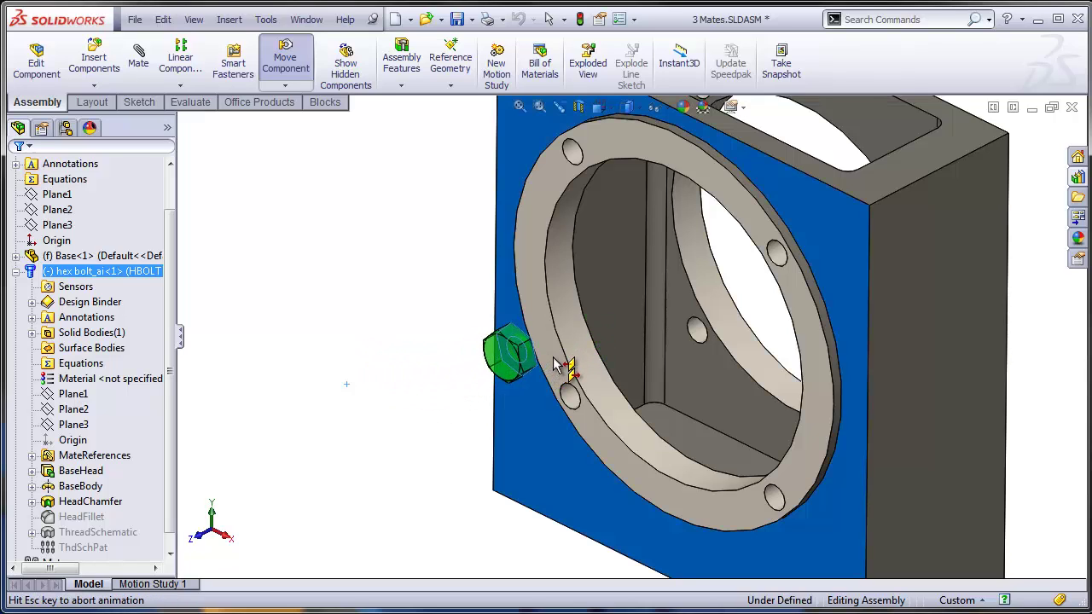
left_click_drag(857, 288, 810, 307)
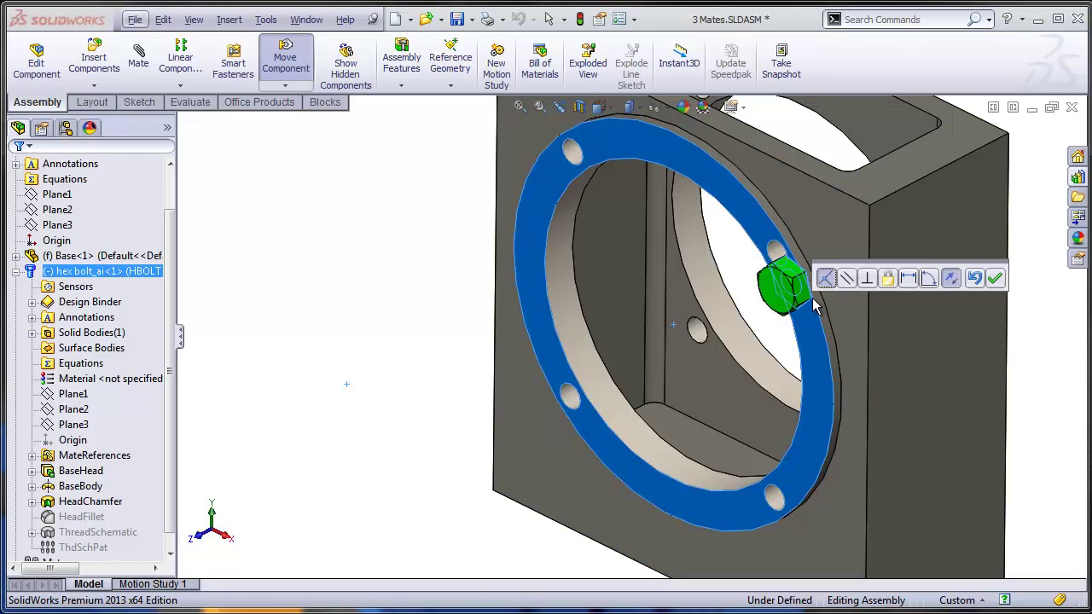
left_click(951, 279)
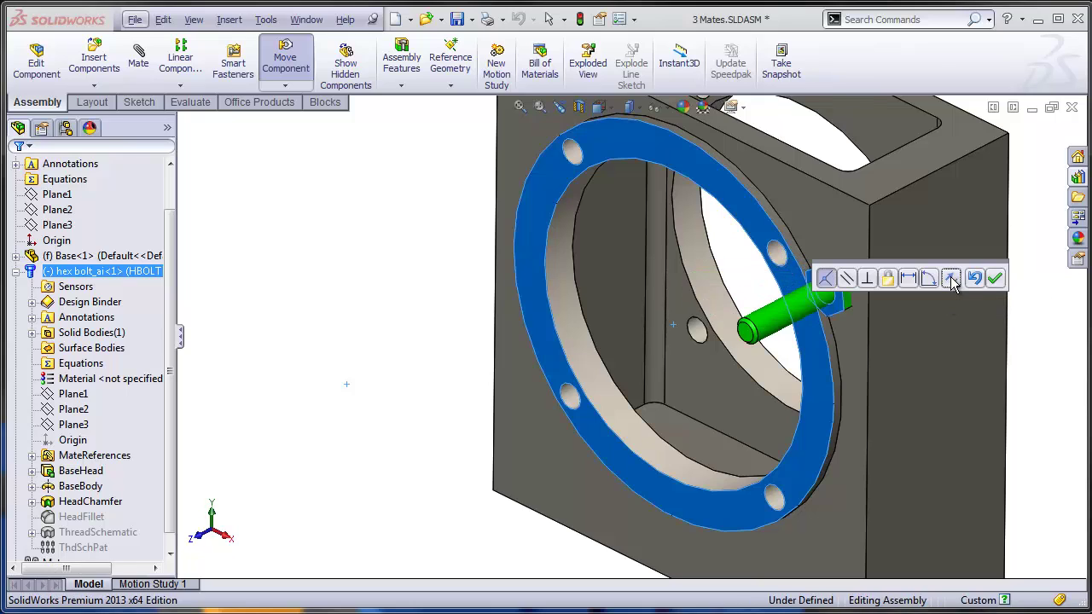
left_click(951, 279)
left_click(952, 282)
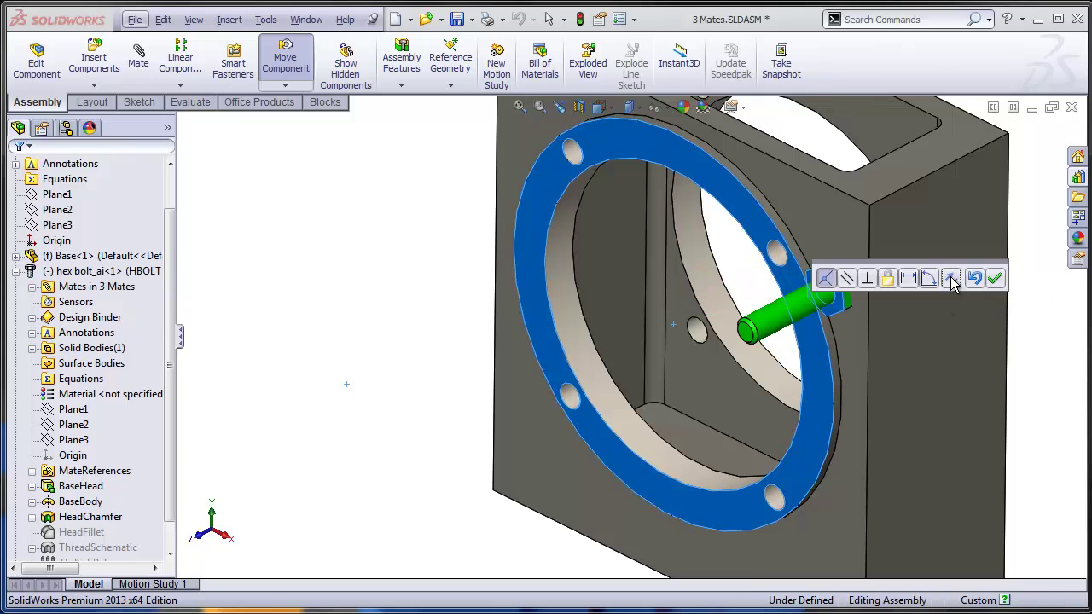
left_click(952, 281)
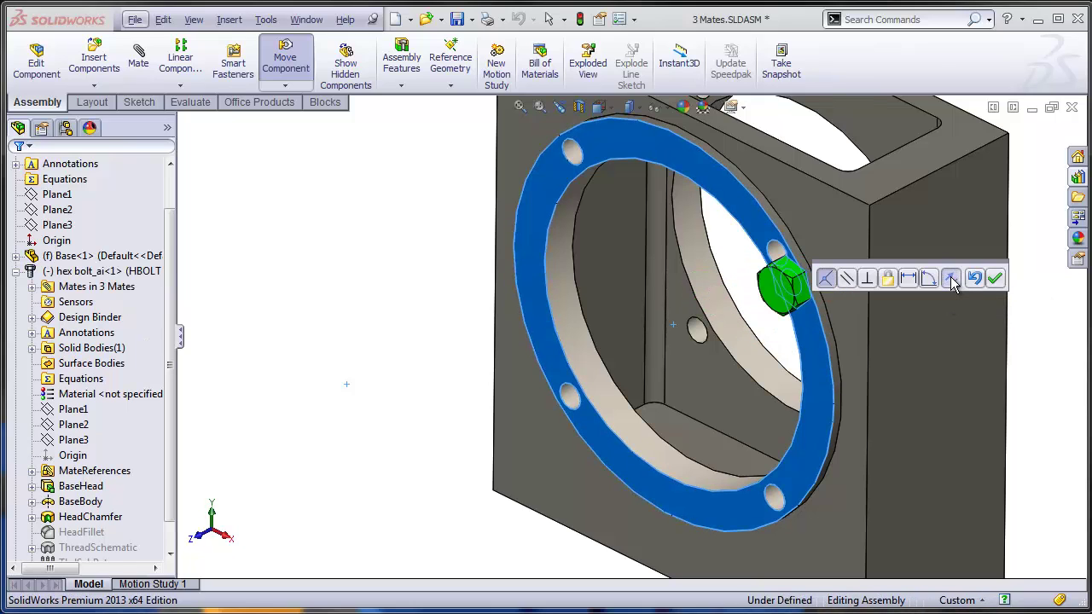
left_click(994, 278)
left_click(517, 19)
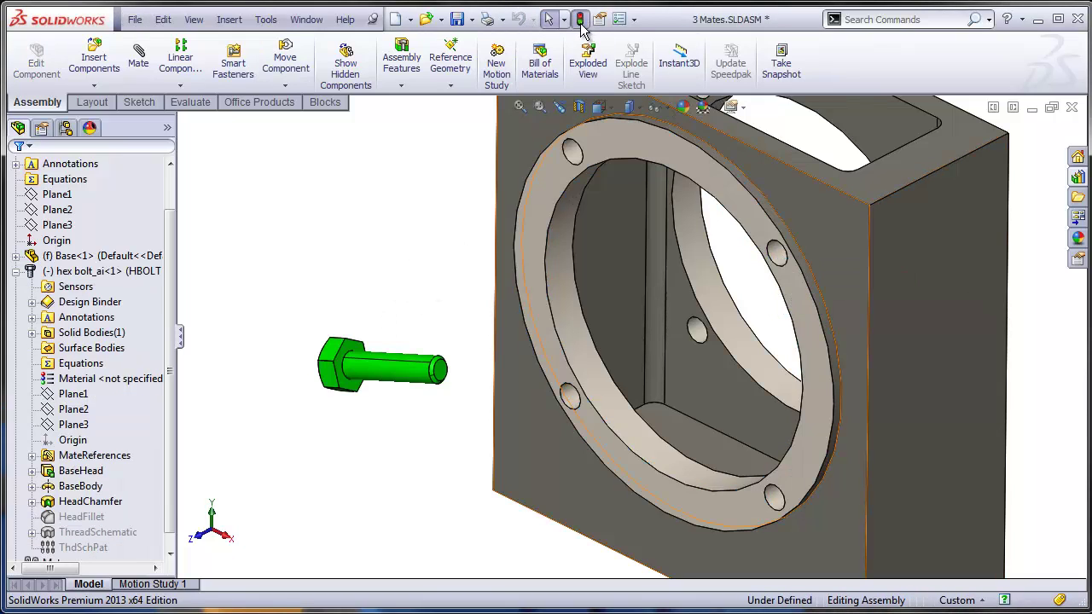
Step: Alt-drag the bolt head's circular edge onto the ring's top-left hole to seat it with mates
left_click(356, 394)
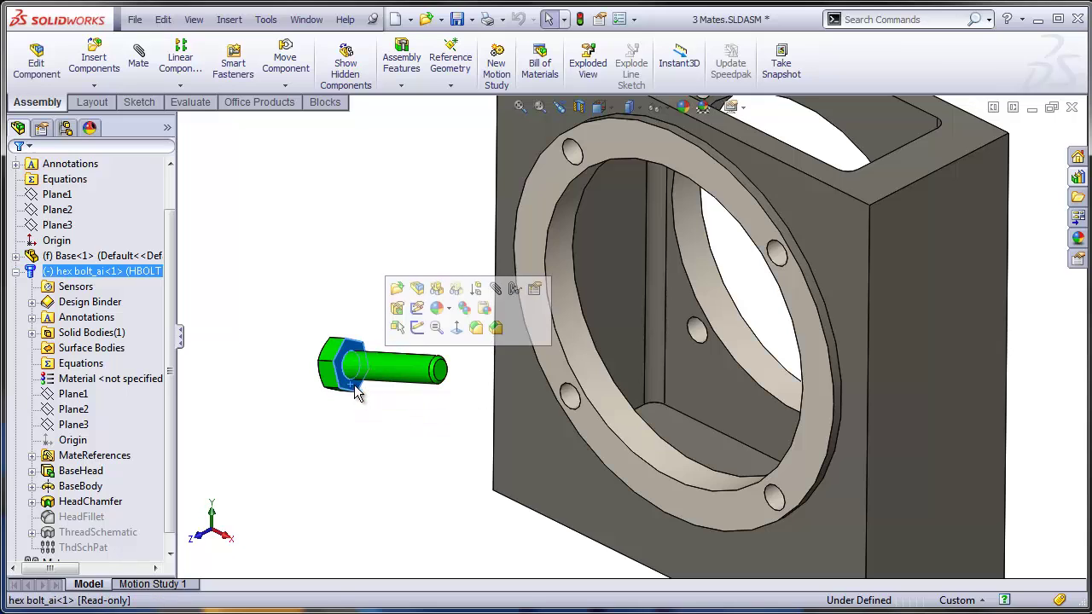
left_click(536, 218)
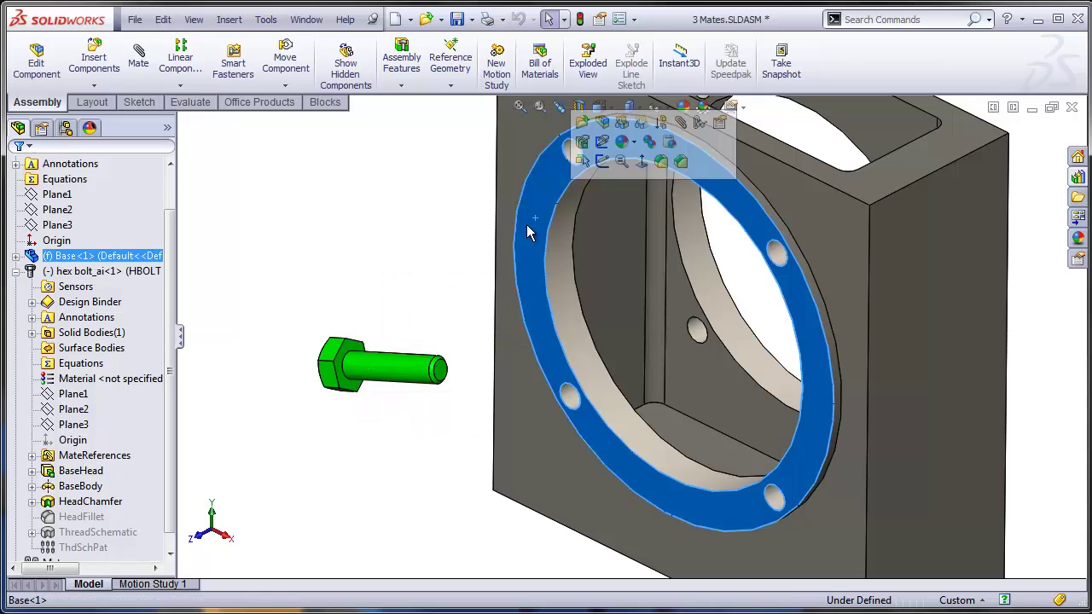
left_click(381, 373)
left_click(571, 153)
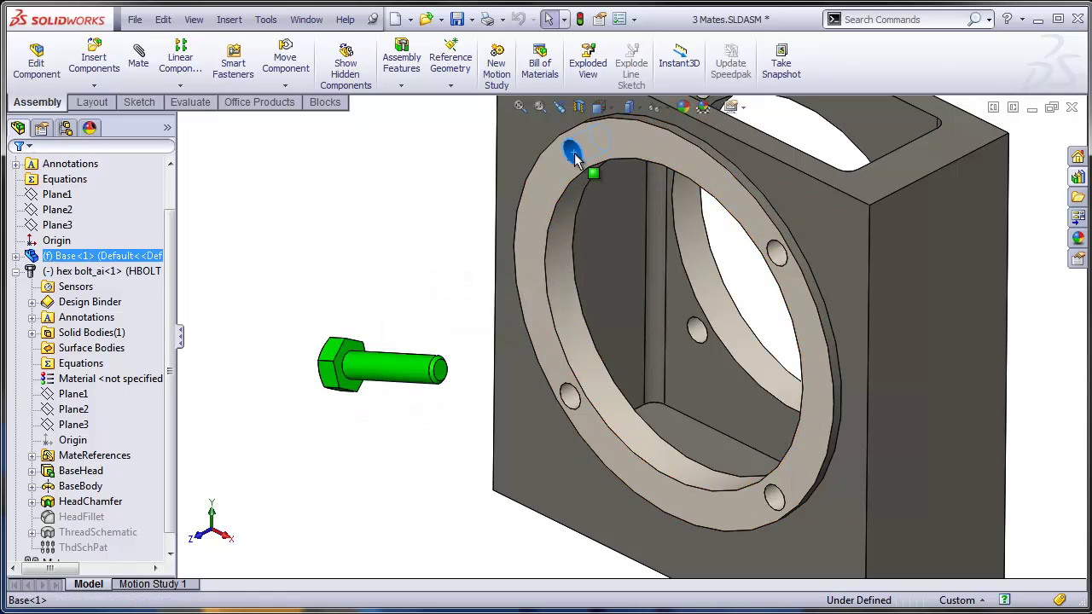
left_click(424, 183)
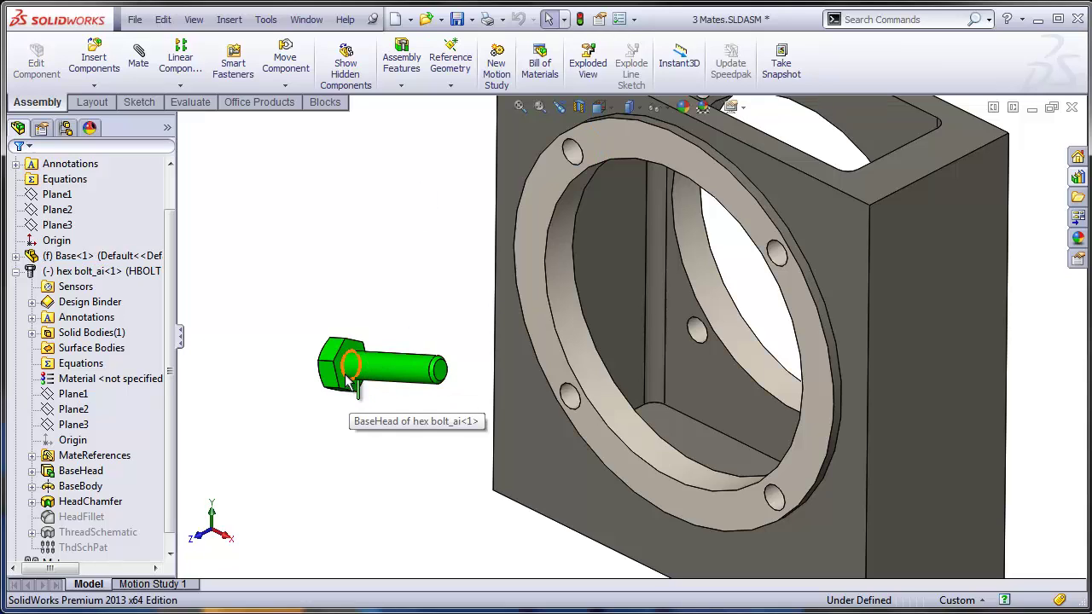
left_click_drag(348, 381, 472, 201, "alt")
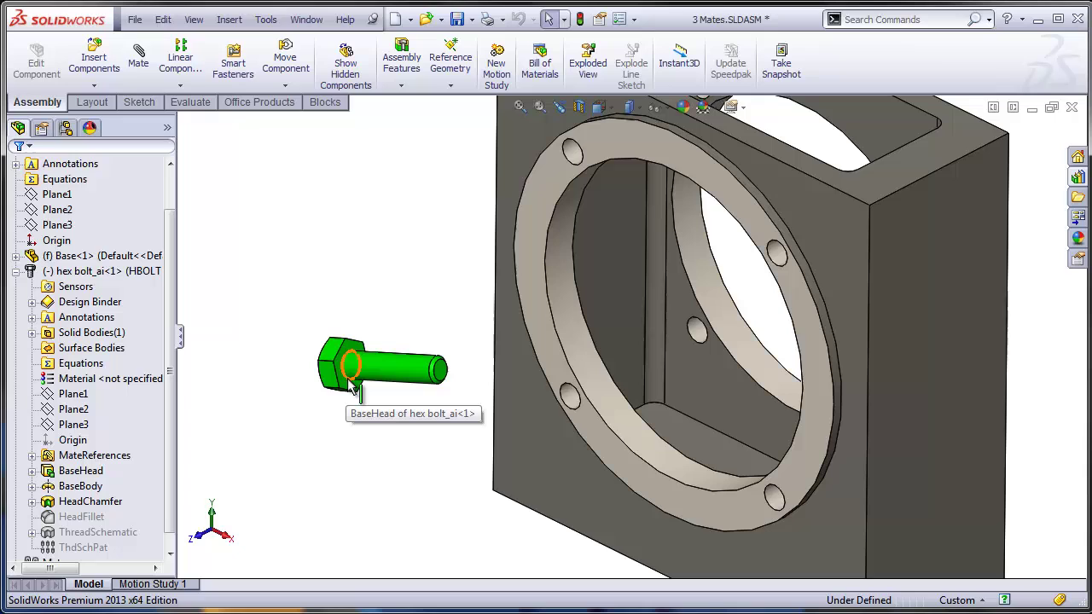
left_click_drag(349, 384, 577, 162, "alt")
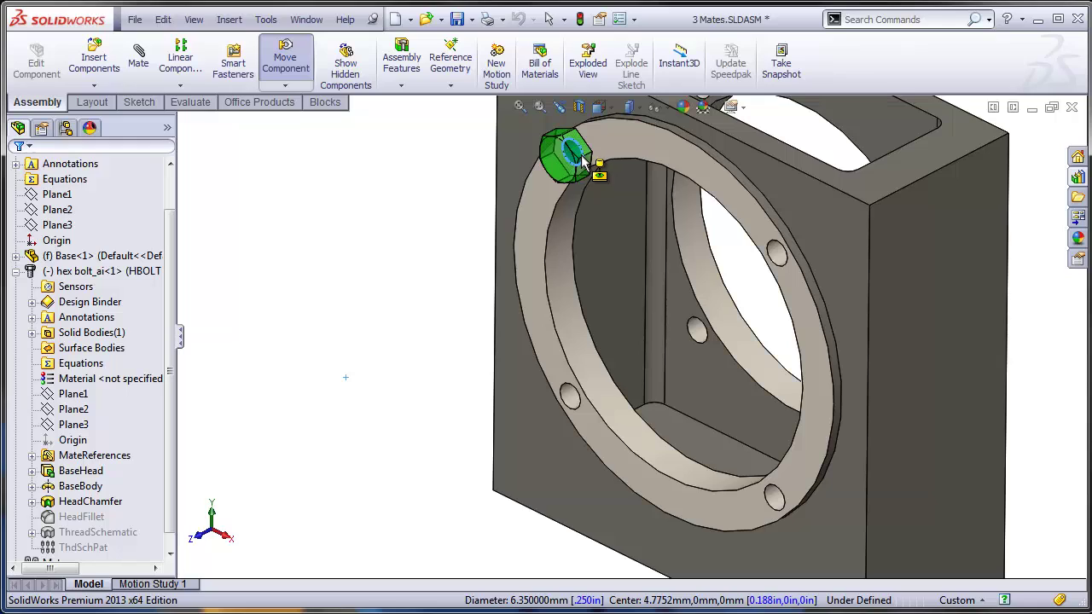
key("alt")
left_click(583, 161)
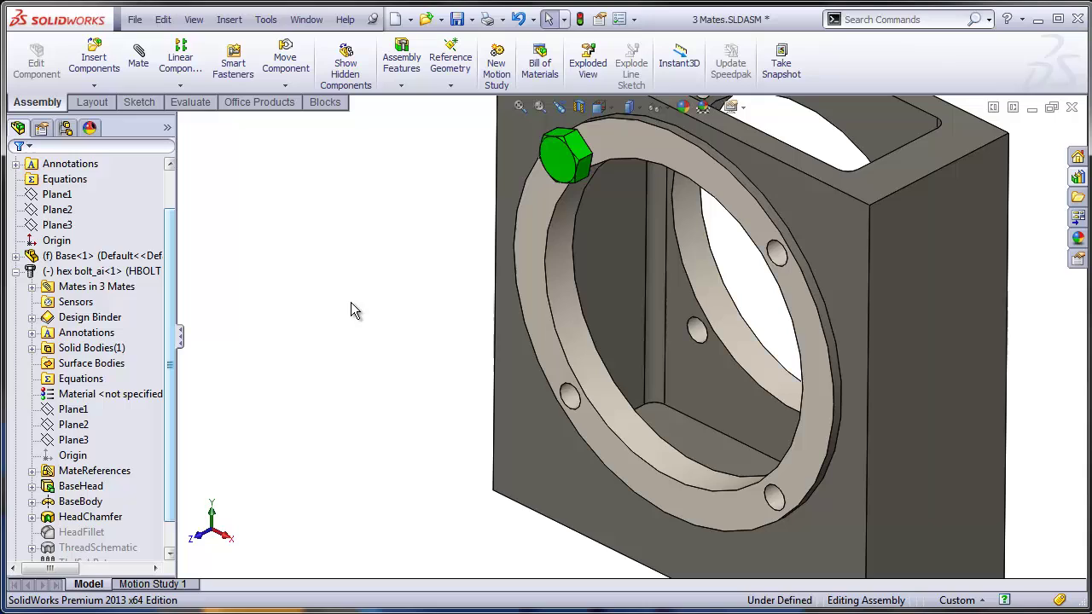
Step: Expand the bolt's Mates folder and review Concentric21 and Coincident12 on the model
left_click(32, 287)
left_click(92, 303)
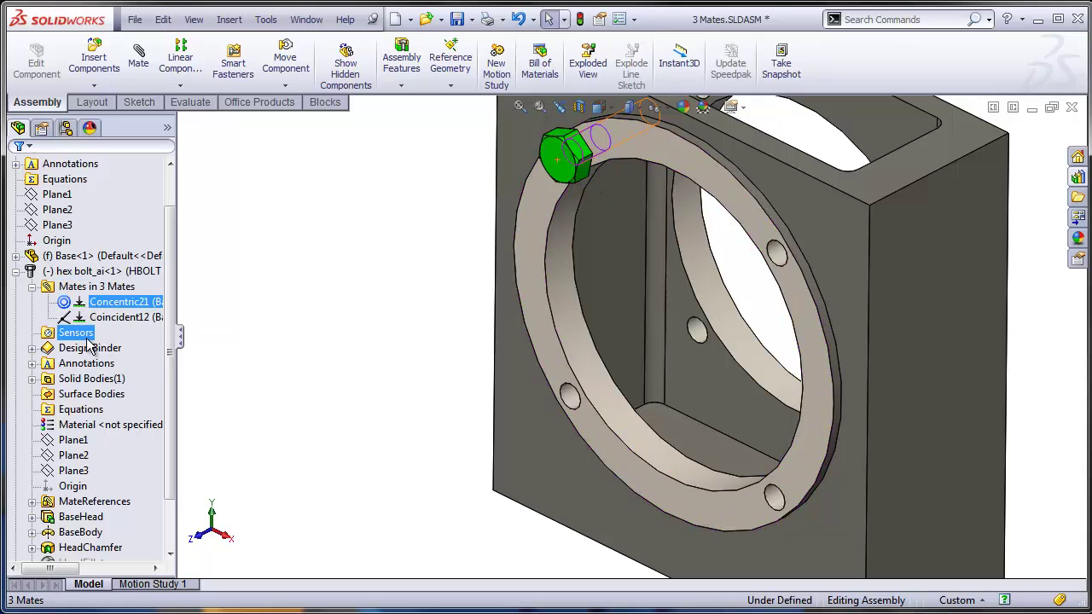
left_click(115, 321)
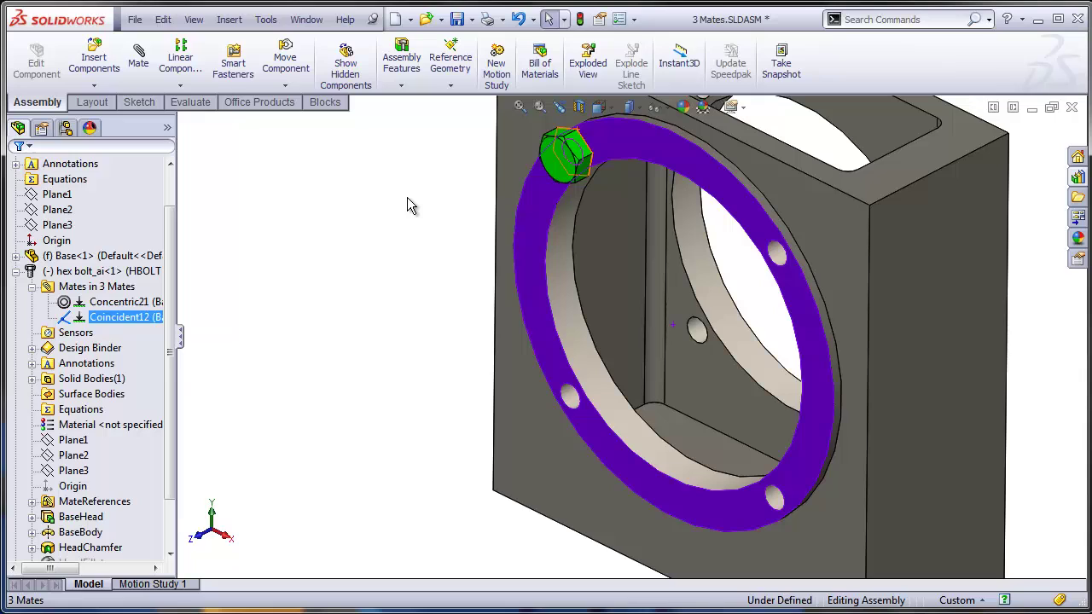
Step: Undo the bolt's mates, then drag the bolt across the base's right face into the top-left ring hole
left_click(518, 19)
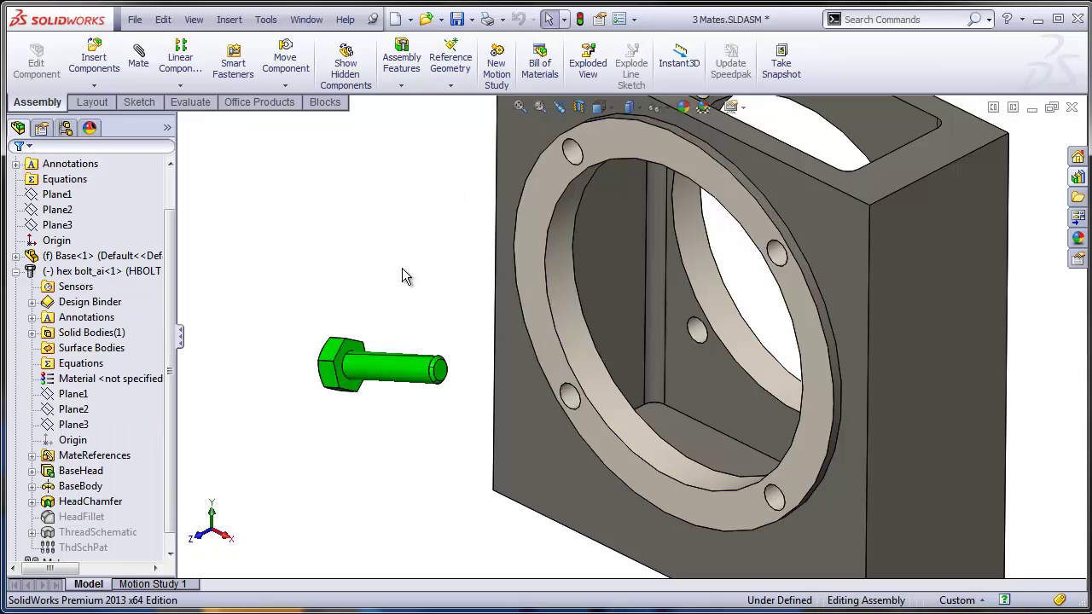
left_click_drag(352, 377, 579, 409)
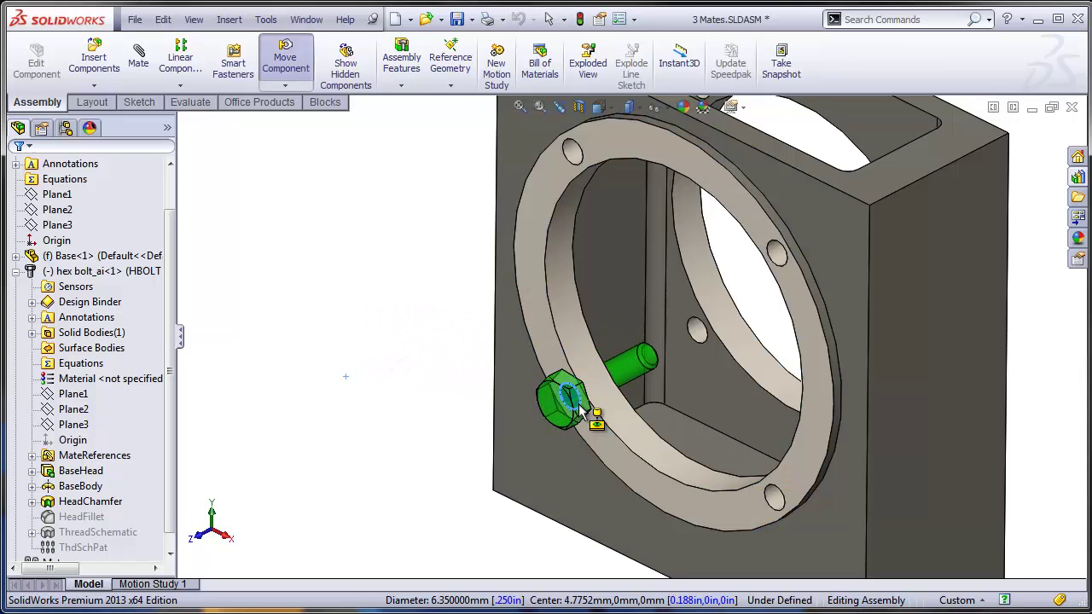
left_click(526, 309)
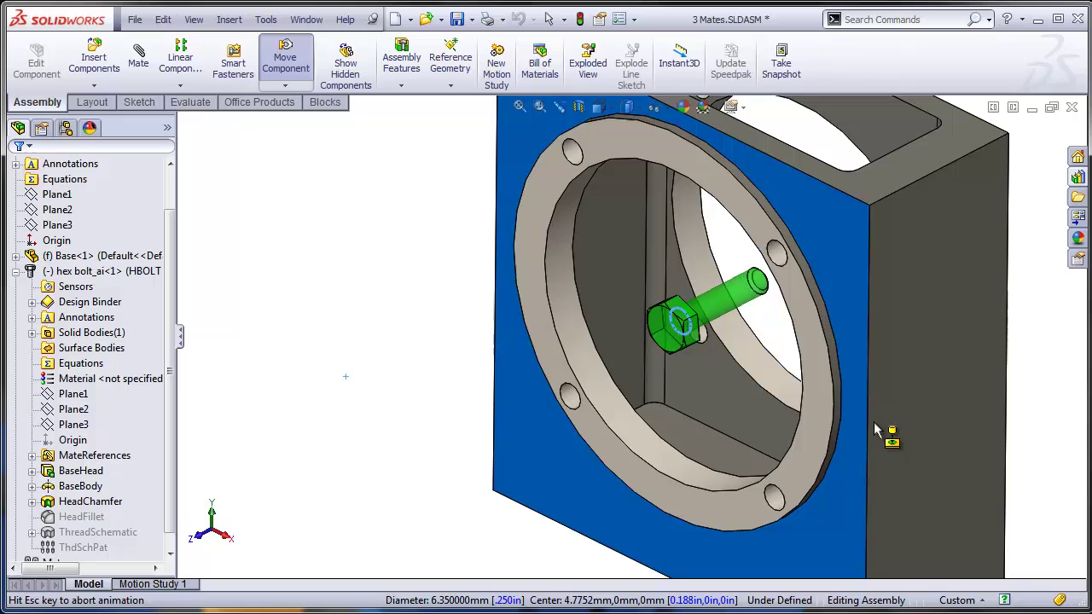
left_click(948, 389)
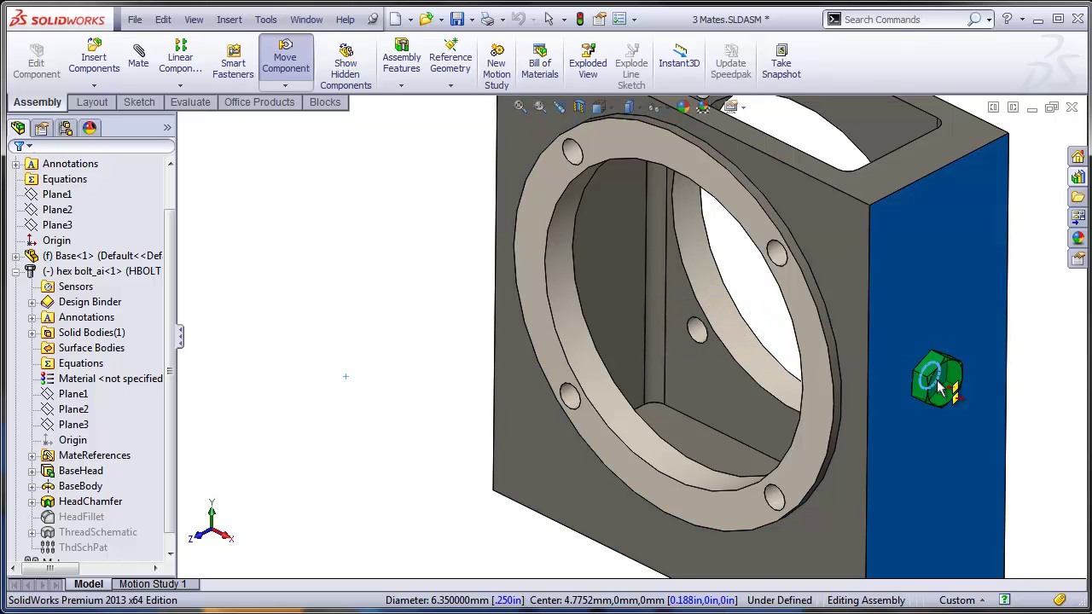
left_click_drag(938, 386, 952, 338)
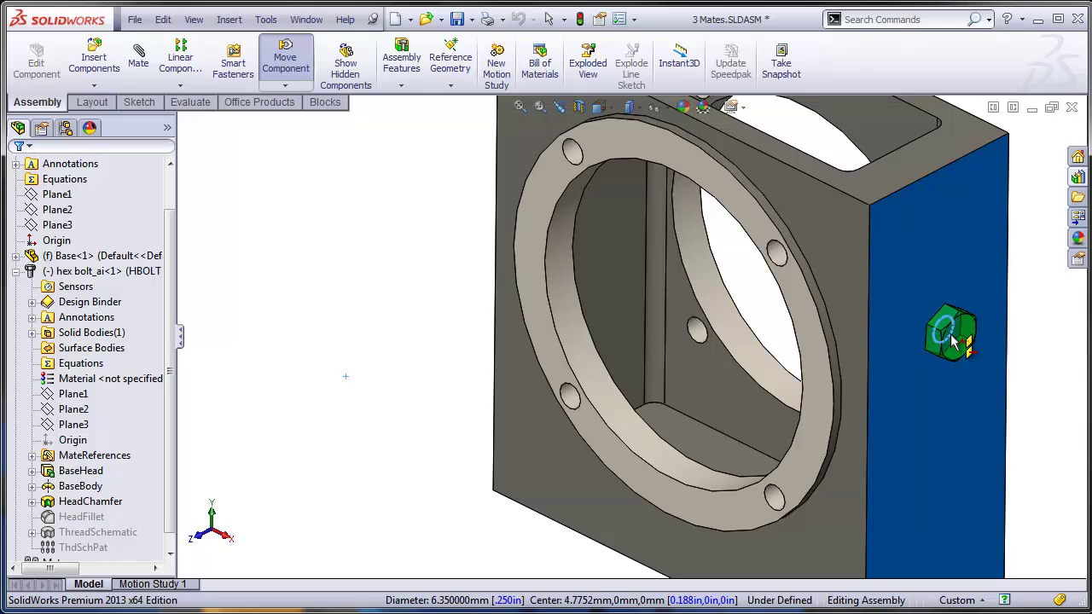
mouse_move(954, 340)
left_mouse_down()
mouse_move(934, 340)
mouse_move(938, 352)
mouse_move(933, 341)
left_mouse_up()
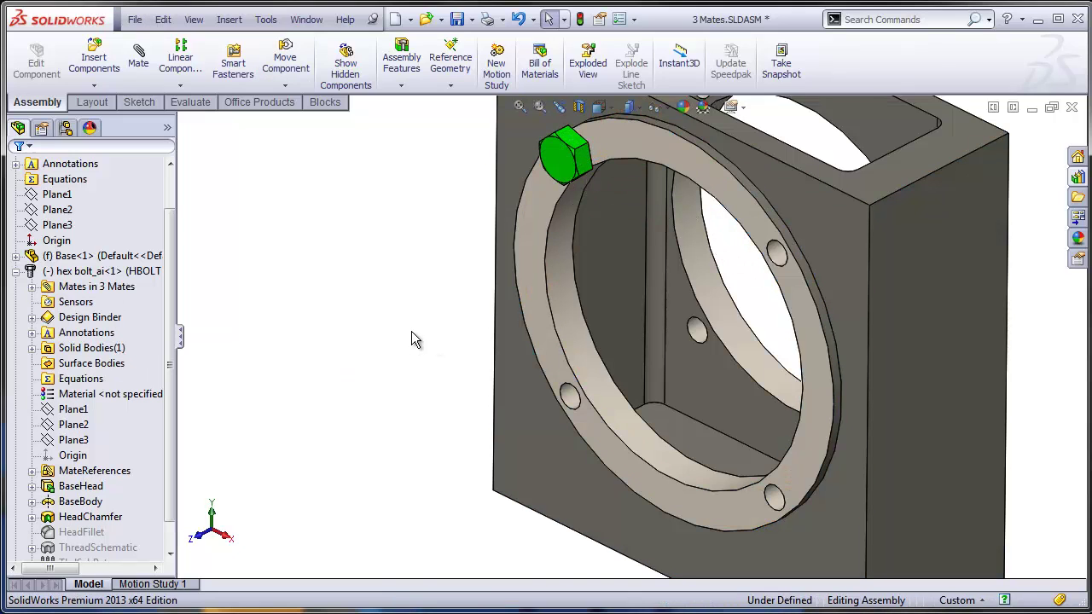
Step: Delete the hex bolt with its mates and drop the Cover part from the Design Library
left_click(582, 162)
key("Delete")
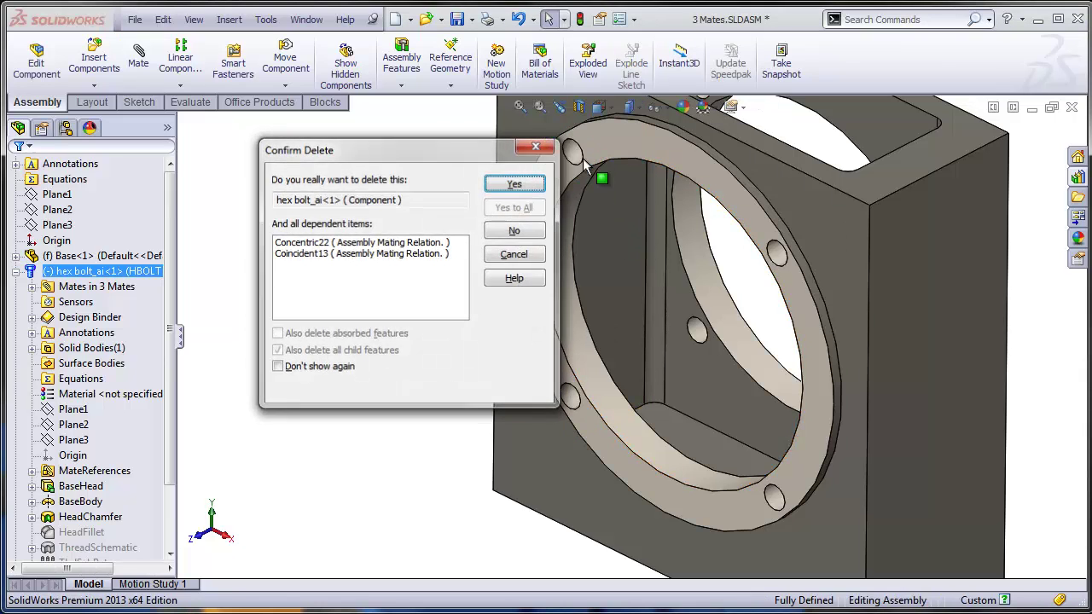
key("Return")
left_click(1078, 176)
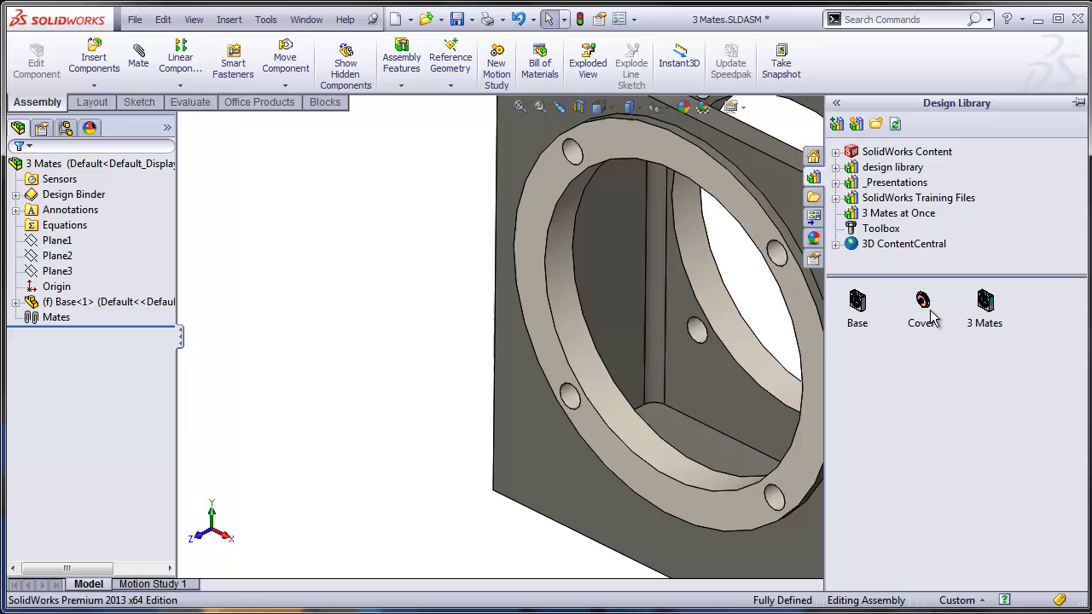
left_click_drag(929, 309, 300, 334)
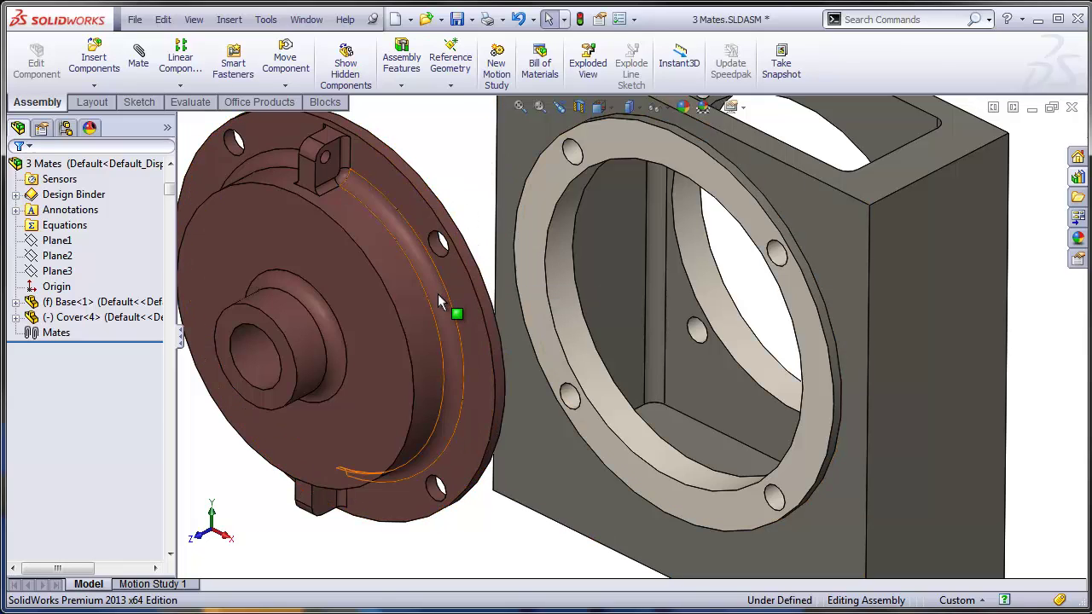
Step: Seat the cover's circular back edge in the base's bore, creating Concentric23, Concentric24 and Coincident14 mates
right_click_drag(454, 294, 355, 312)
left_click(355, 229)
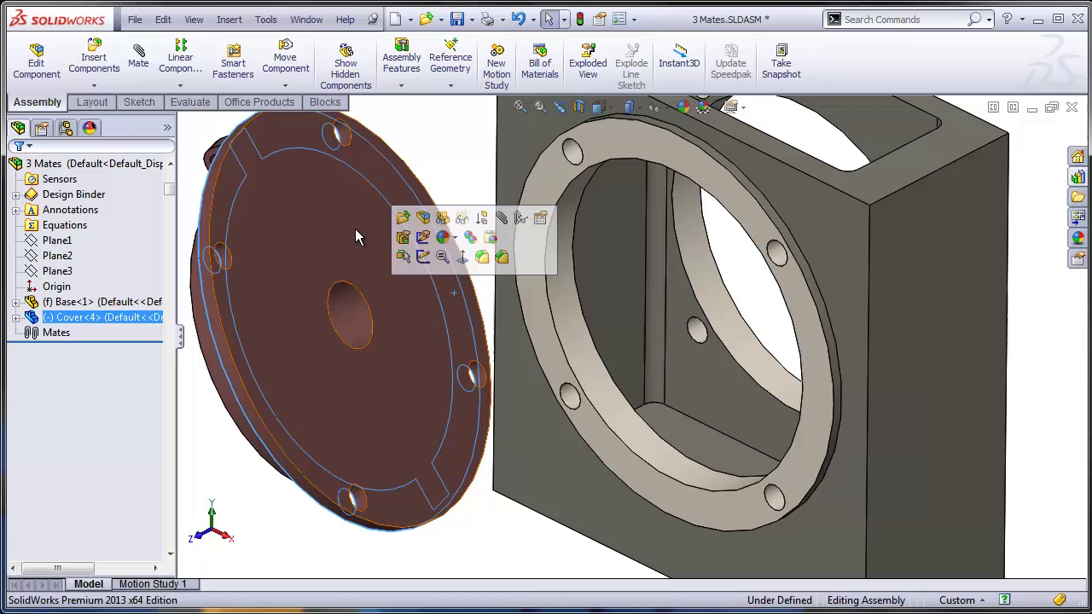
left_click(740, 211, "ctrl")
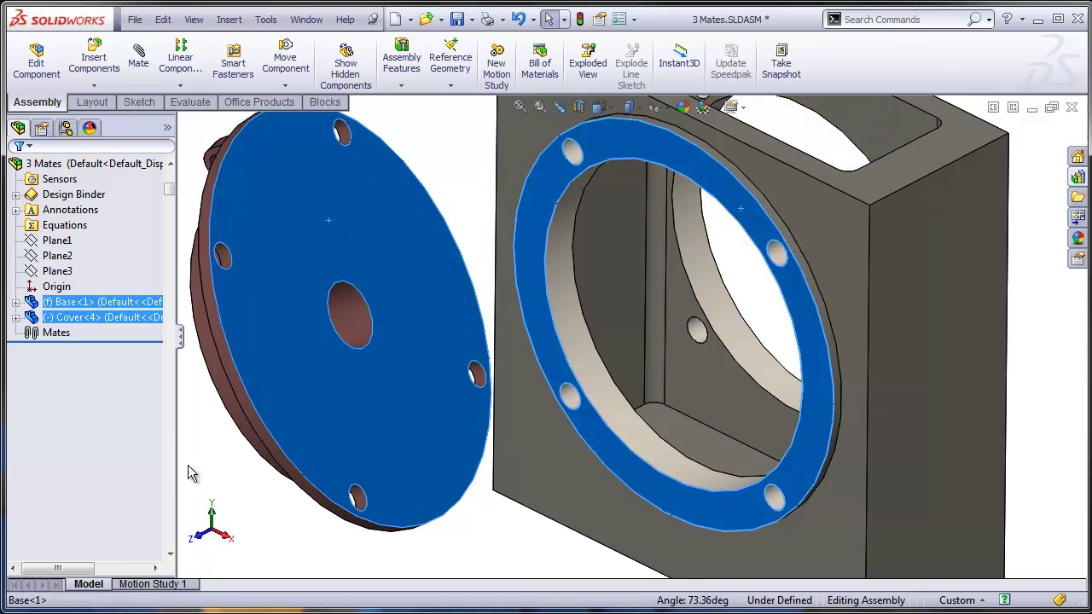
left_click(248, 412)
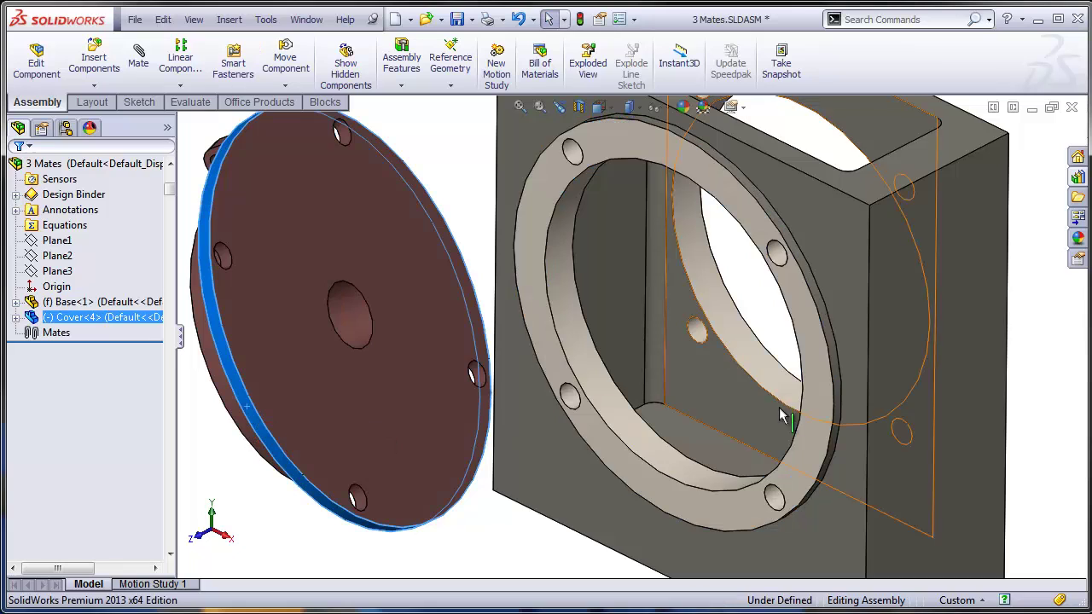
left_click(831, 344, "ctrl")
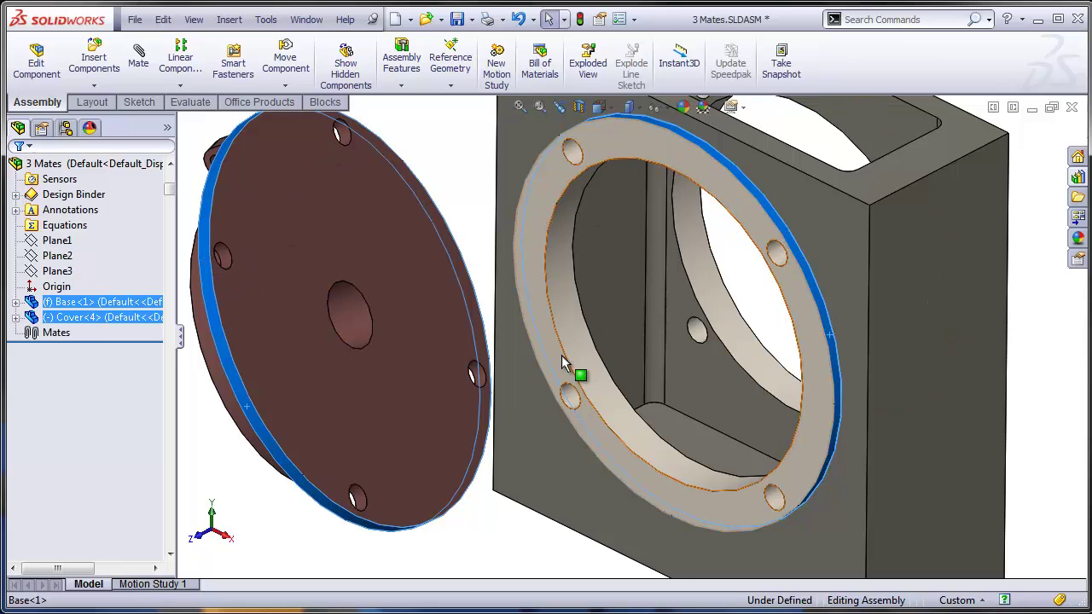
left_click(516, 546)
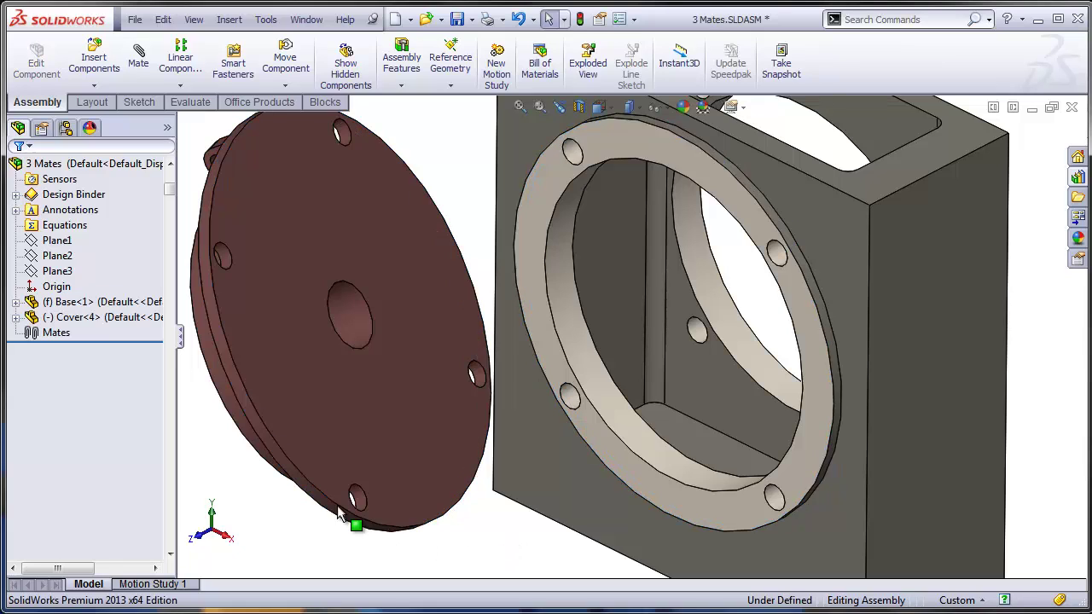
left_click(273, 442)
left_click_drag(273, 442, 840, 463, "alt")
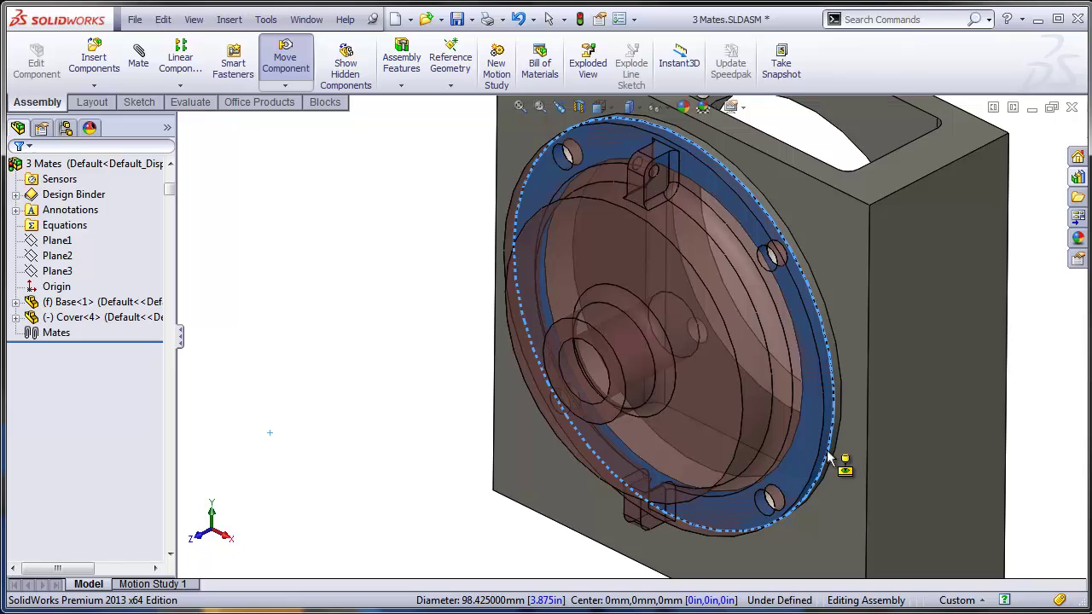
left_click_drag(828, 458, 827, 458, "alt")
left_click(17, 334)
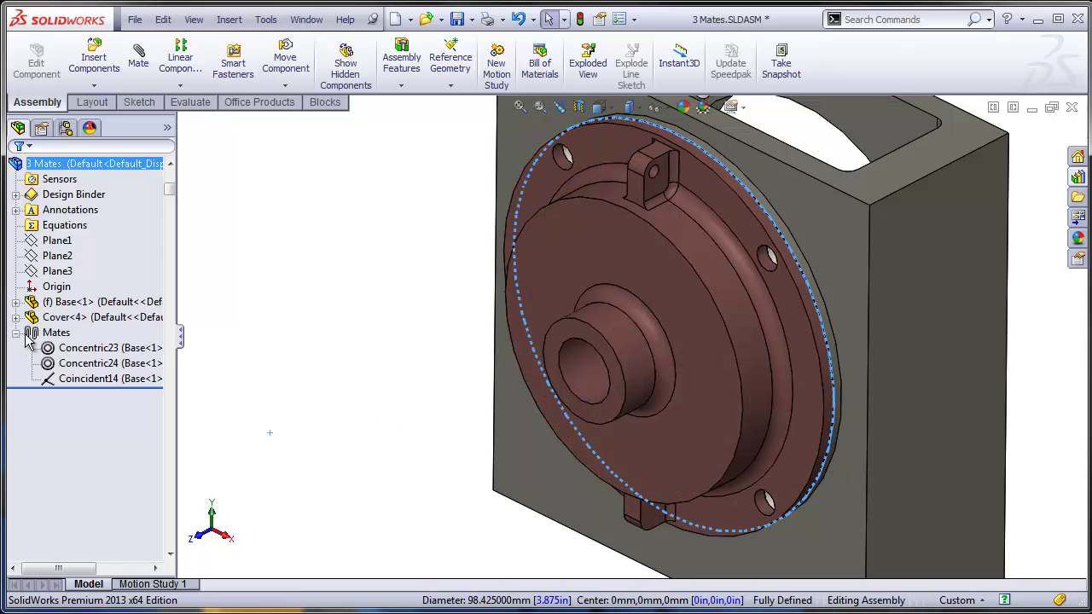
left_click(77, 352)
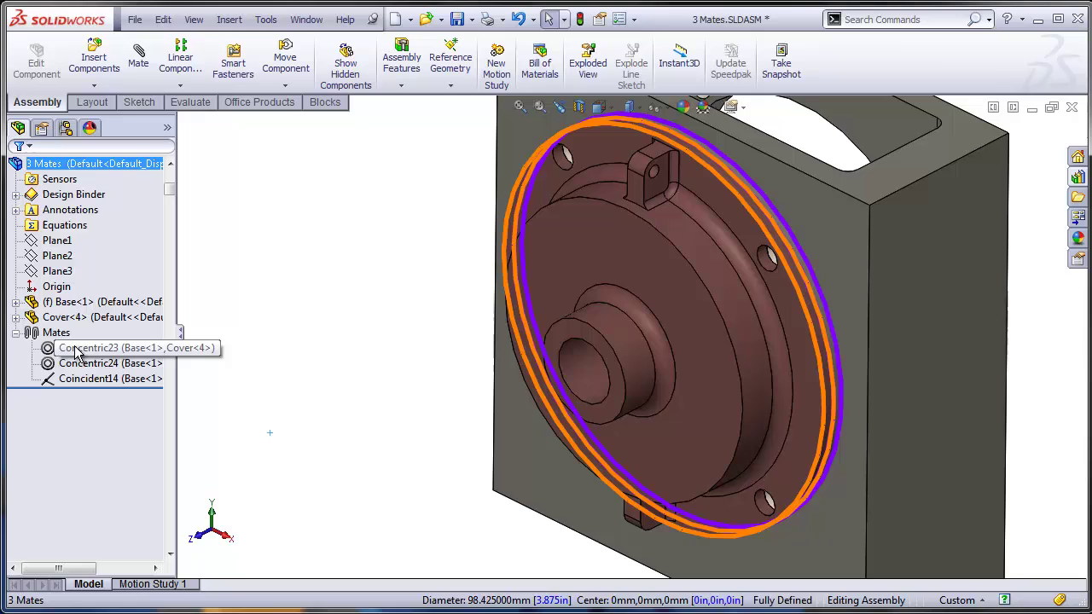
left_click(77, 349)
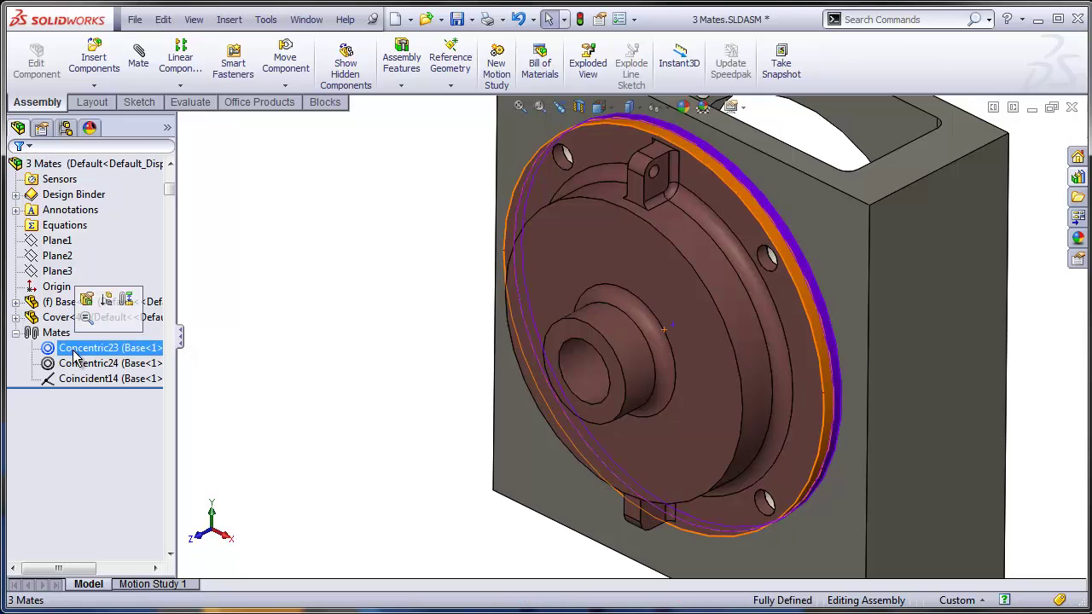
left_click(79, 364)
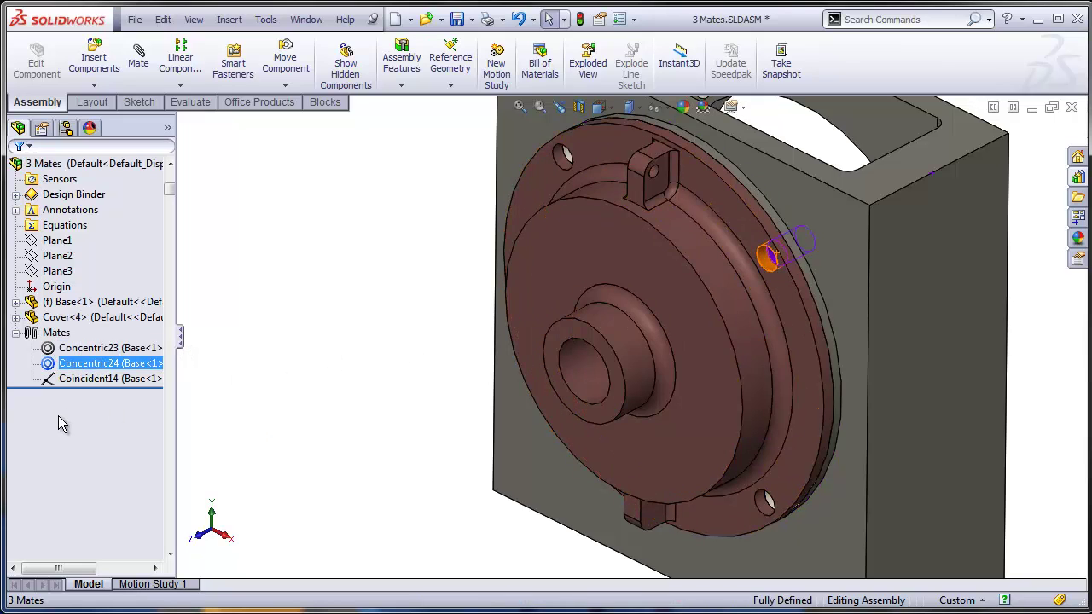
left_click(94, 377)
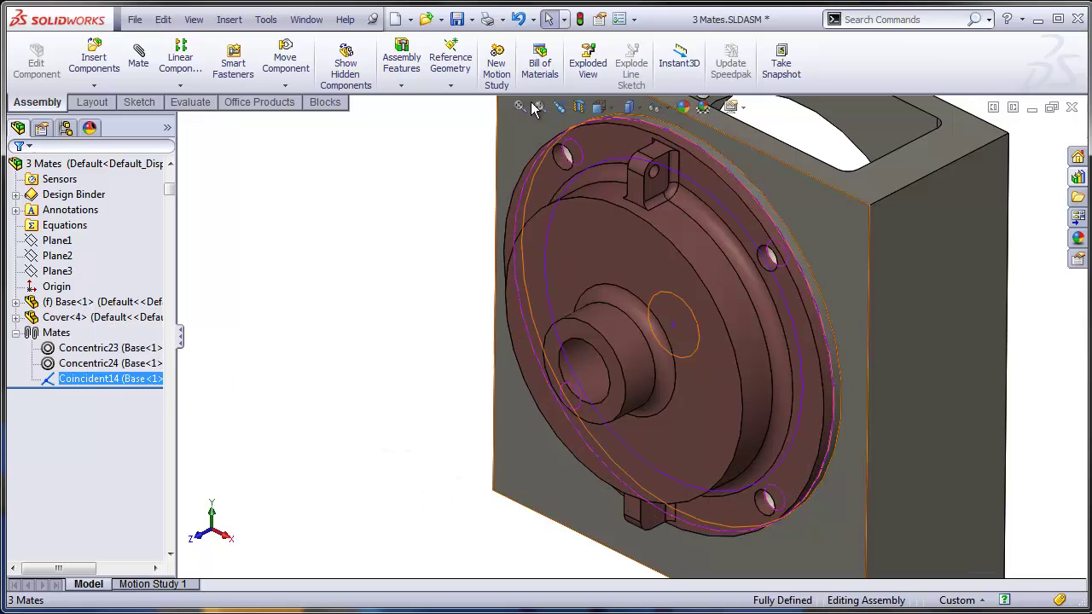
Step: Undo the cover's mates and drag its circular edge onto the base's opening again
left_click(518, 18)
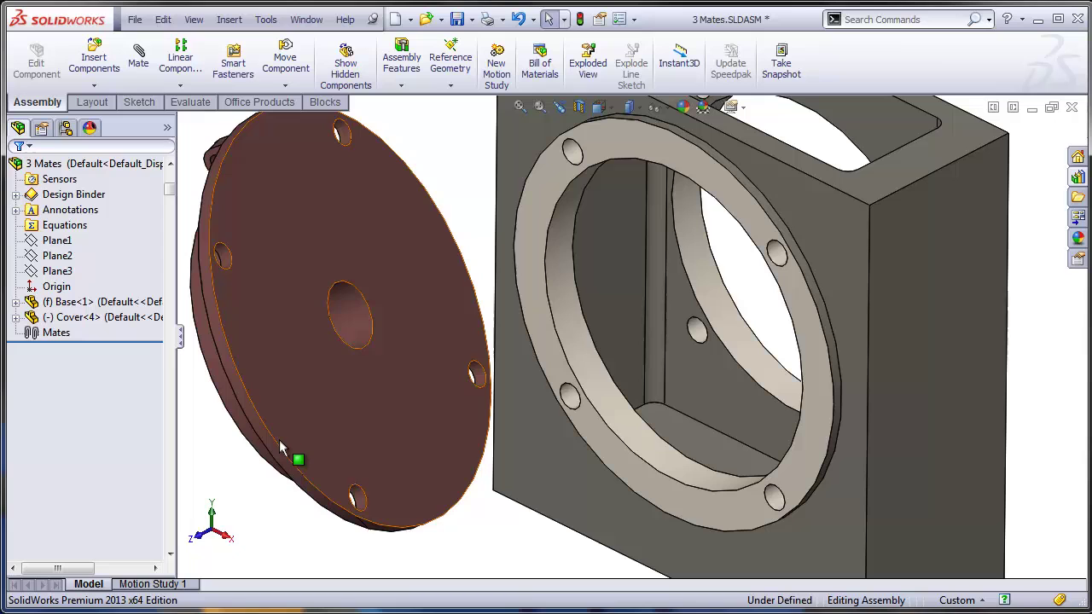
left_click_drag(277, 450, 831, 458, "alt")
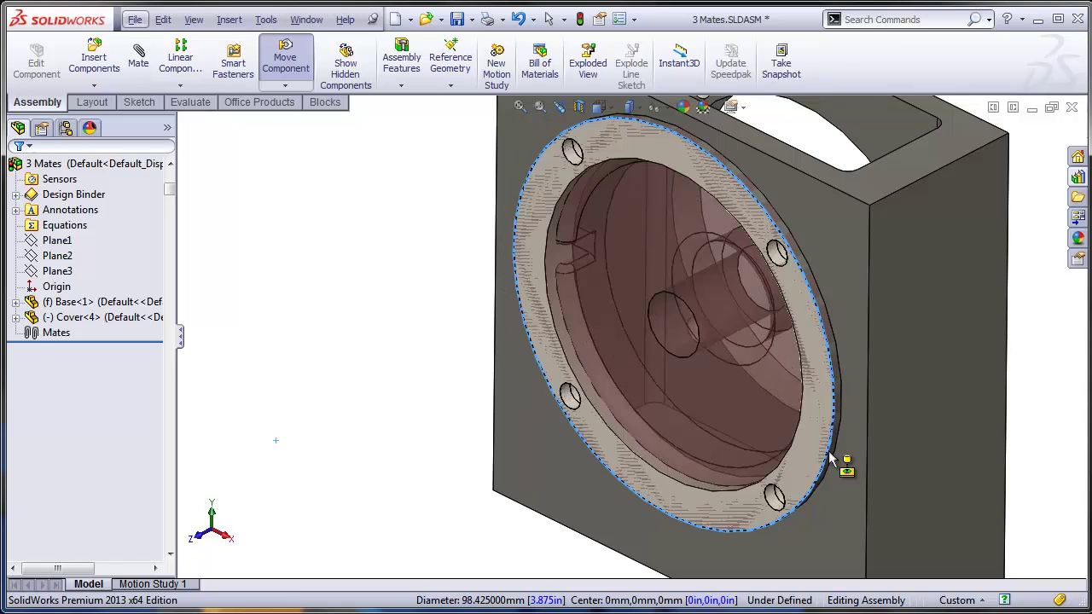
left_click_drag(832, 460, 832, 461)
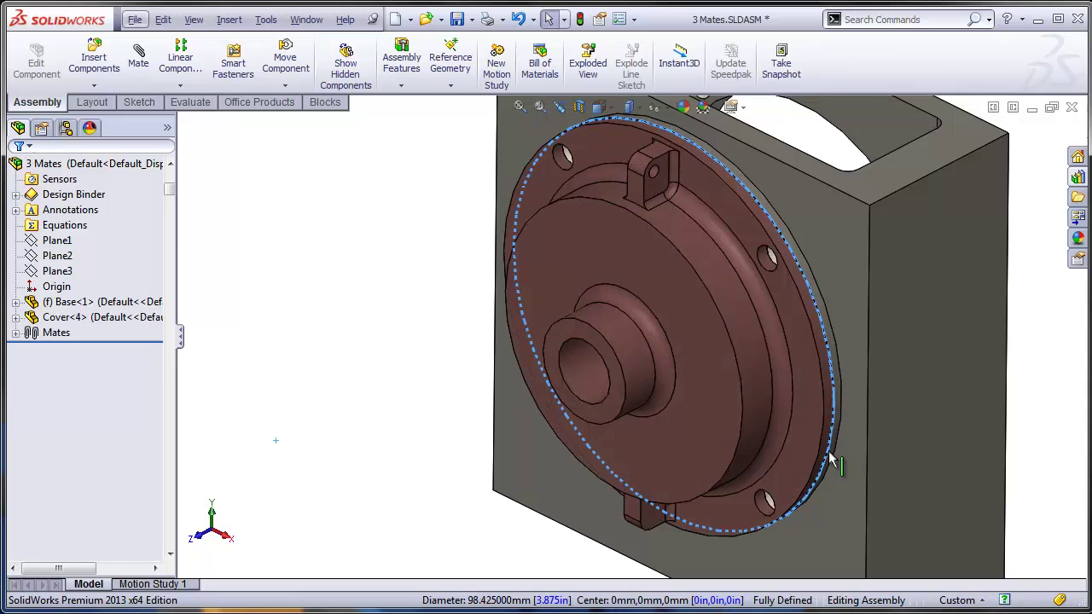
left_click(415, 426)
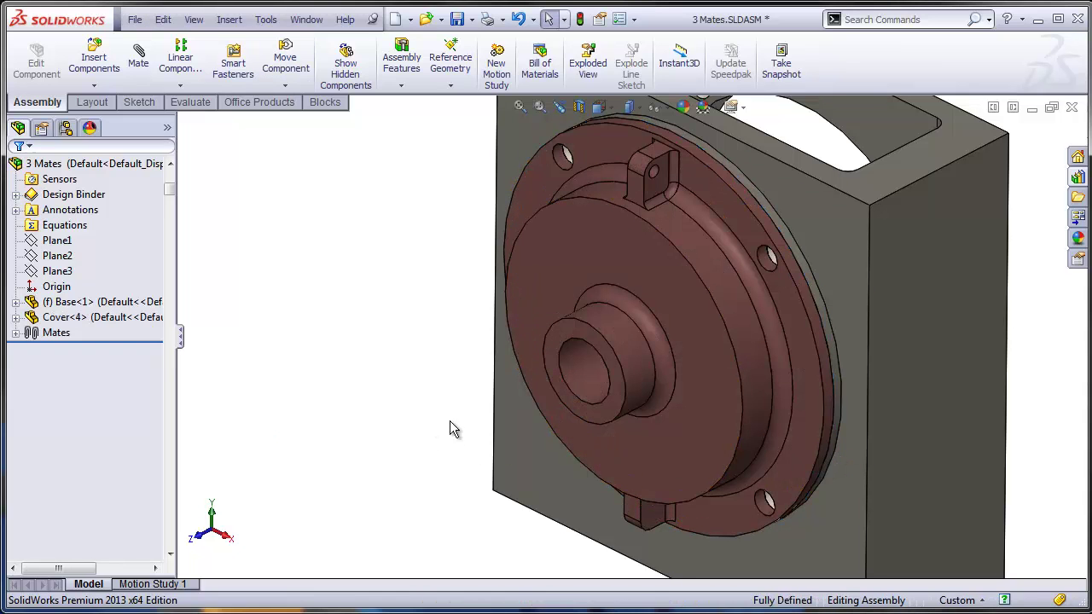
Step: Delete the cover and its mates from the assembly
left_click(683, 224)
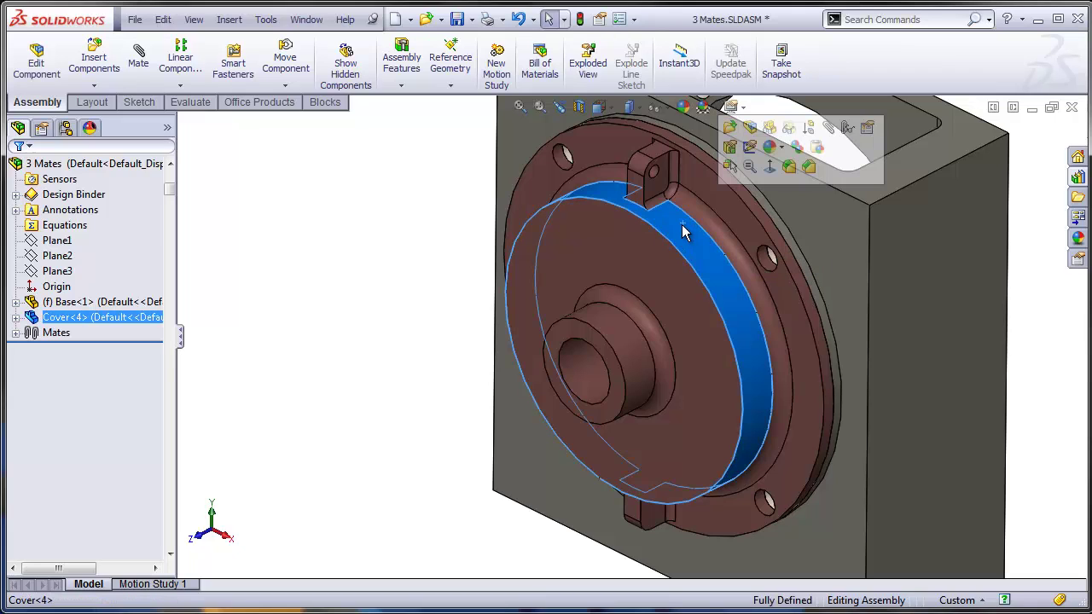
key("Delete")
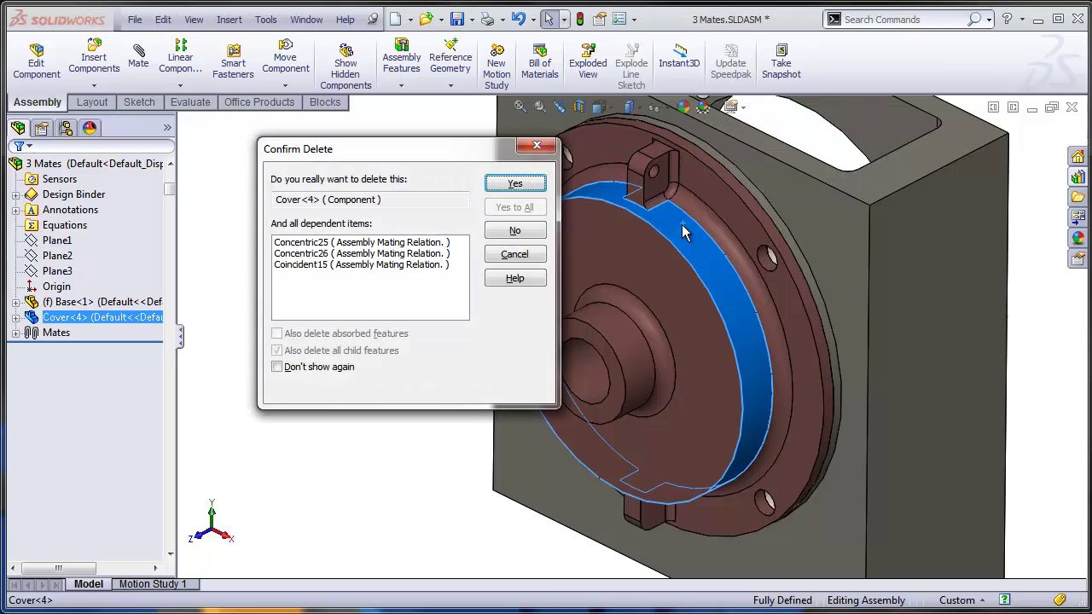
key("Return")
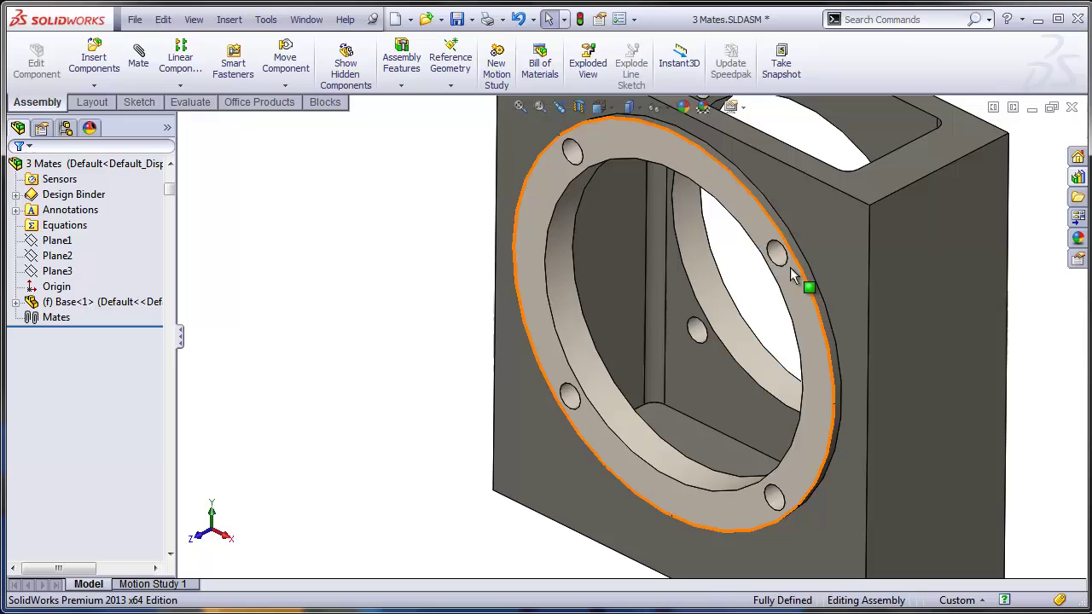
Step: Open Cover.SLDPRT from the Design Library and rotate it to show its flat back face
left_click(1081, 179)
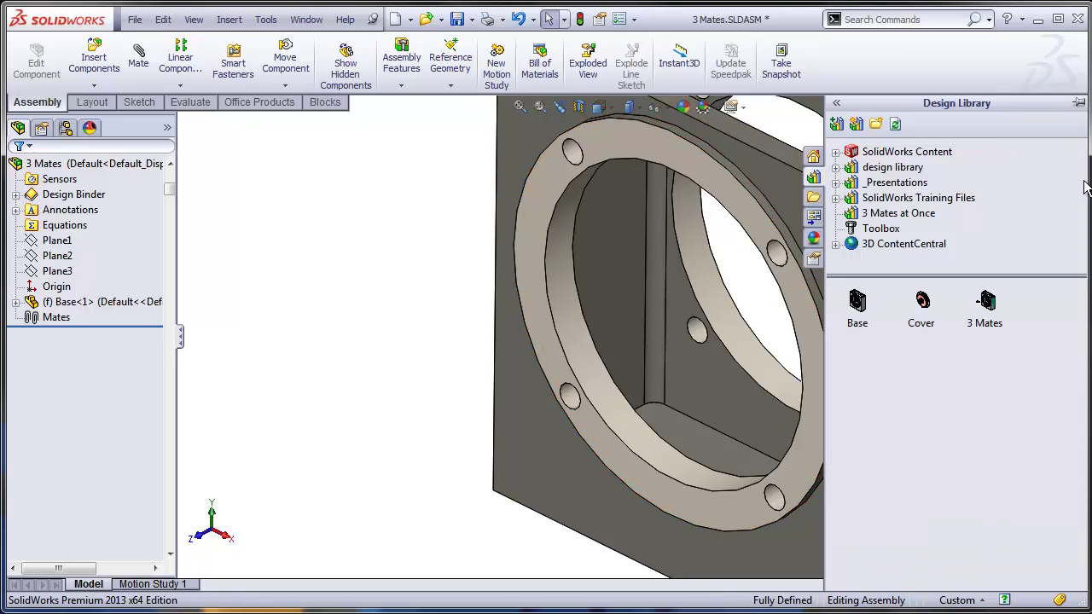
mouse_move(924, 309)
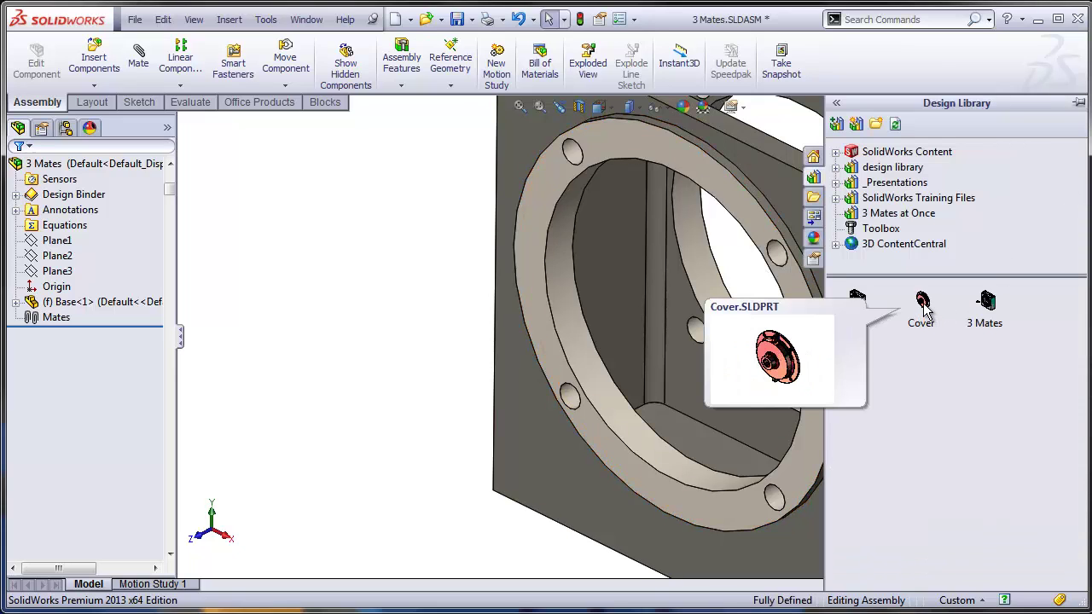
double_click(924, 309)
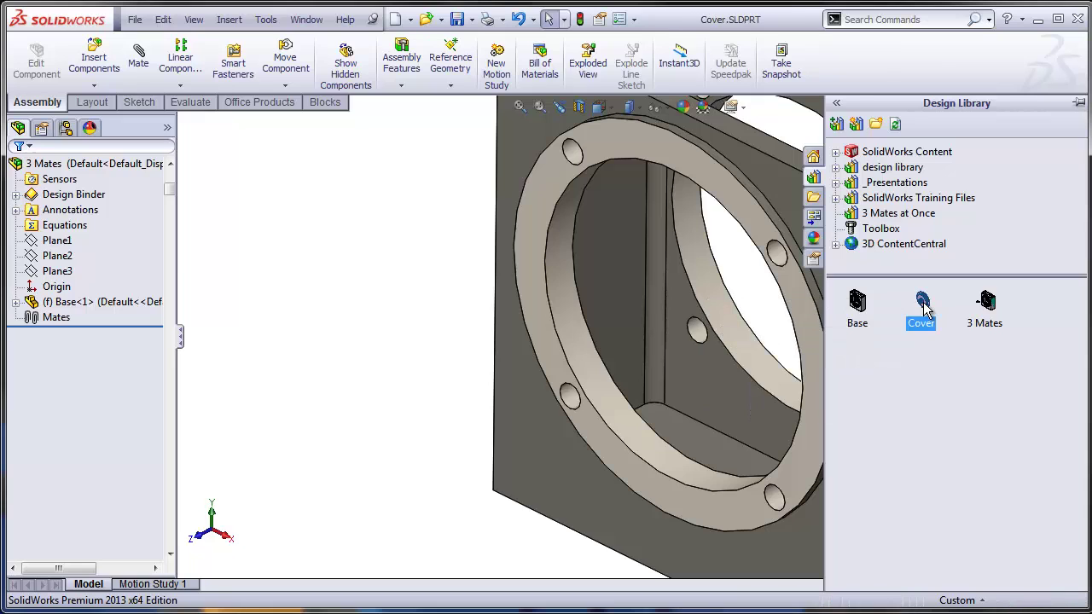
middle_click_drag(692, 346, 531, 323)
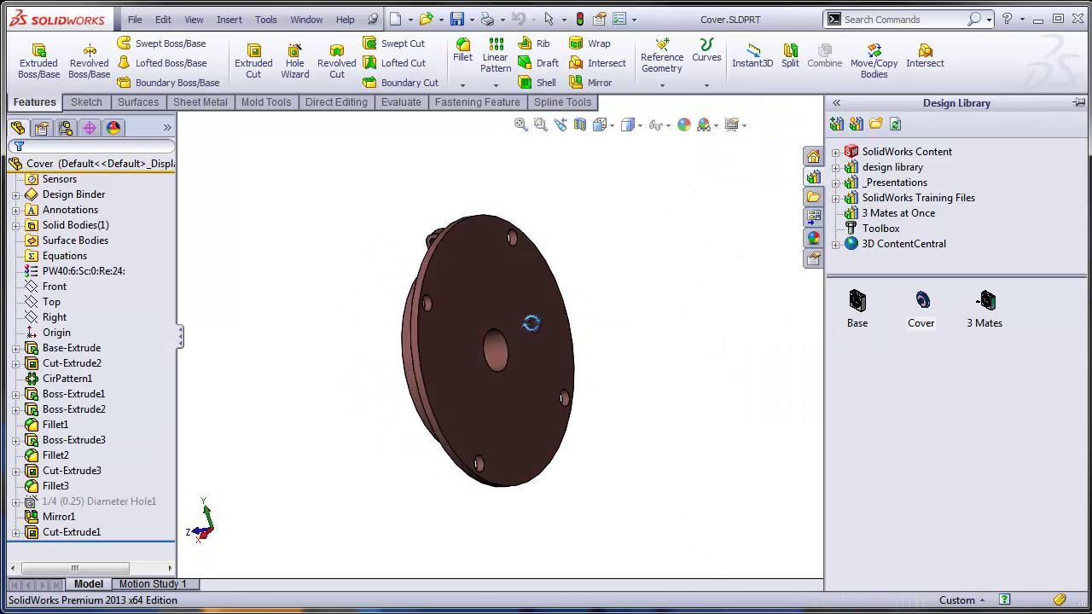
Step: Tile the part and assembly windows, then drag the cover's circular edge onto the base's bore
left_click(305, 19)
left_click(348, 111)
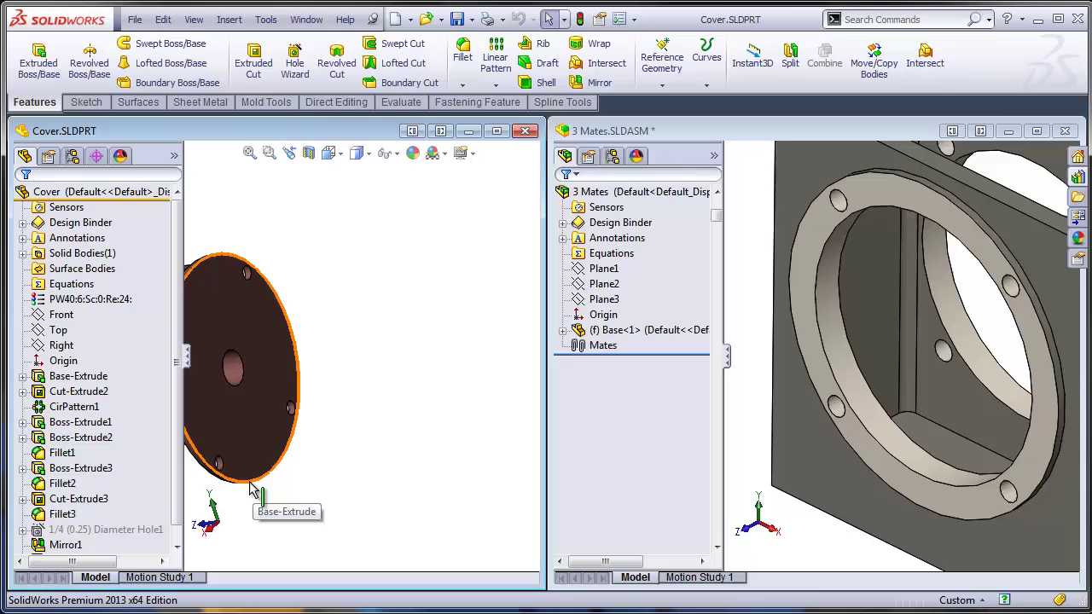
left_click_drag(213, 288, 281, 328)
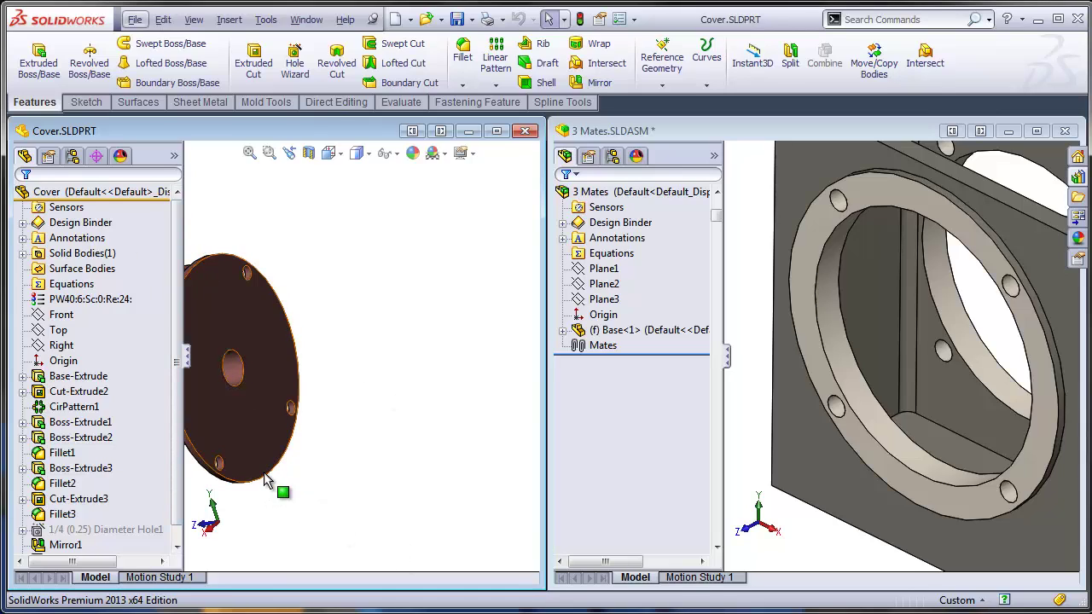
left_click_drag(260, 488, 279, 477)
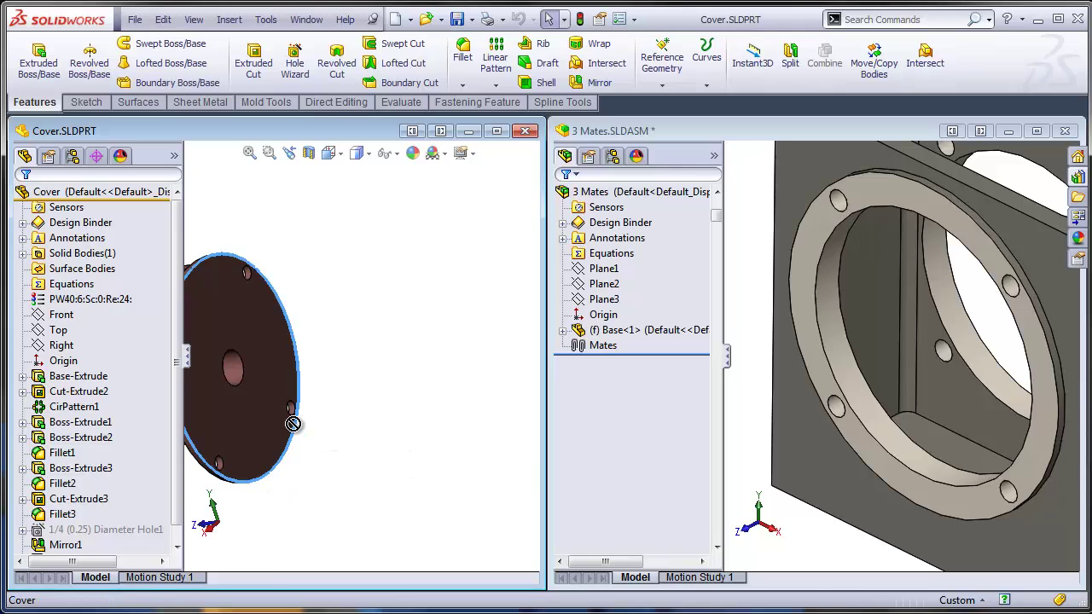
left_click_drag(674, 466, 1011, 523)
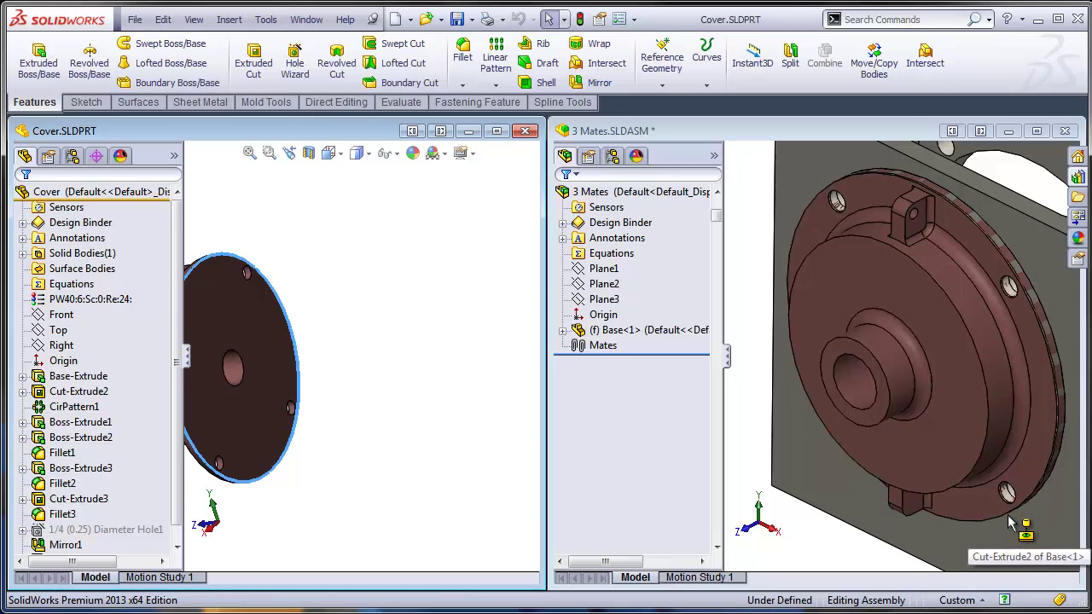
left_click_drag(1010, 523, 987, 515)
Step: Review the Concentric271 and Concentric281 mates, then orbit the assembly to the base's back
left_click(563, 360)
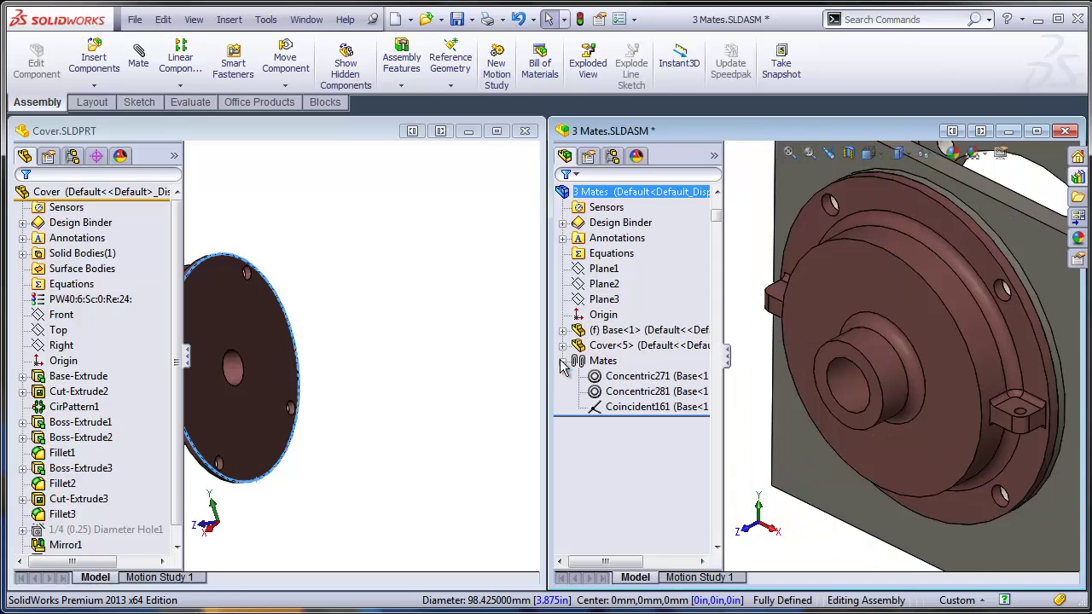
left_click(623, 379)
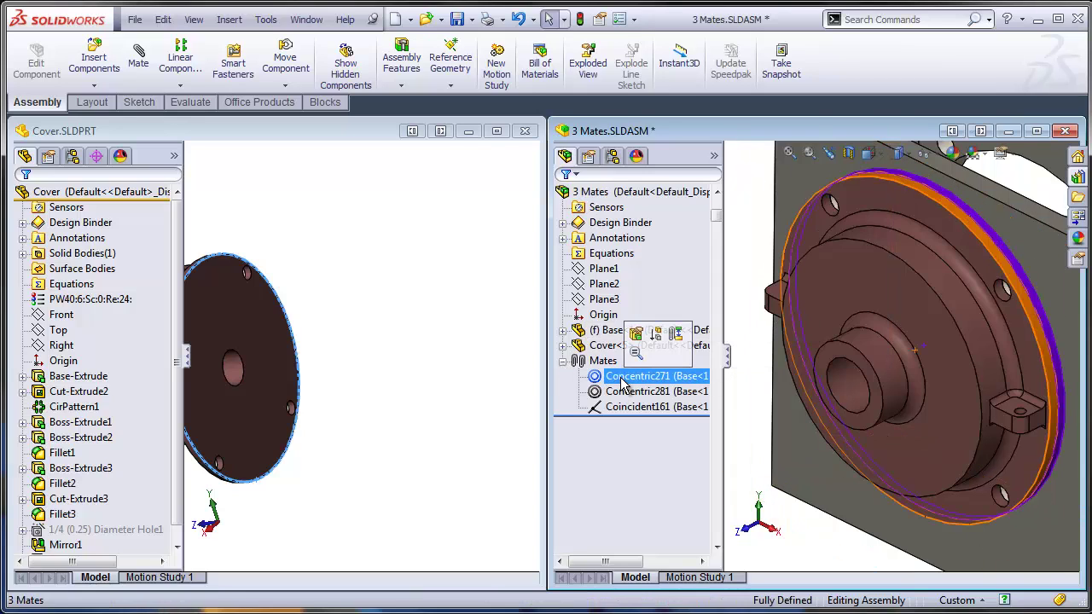
left_click(627, 390)
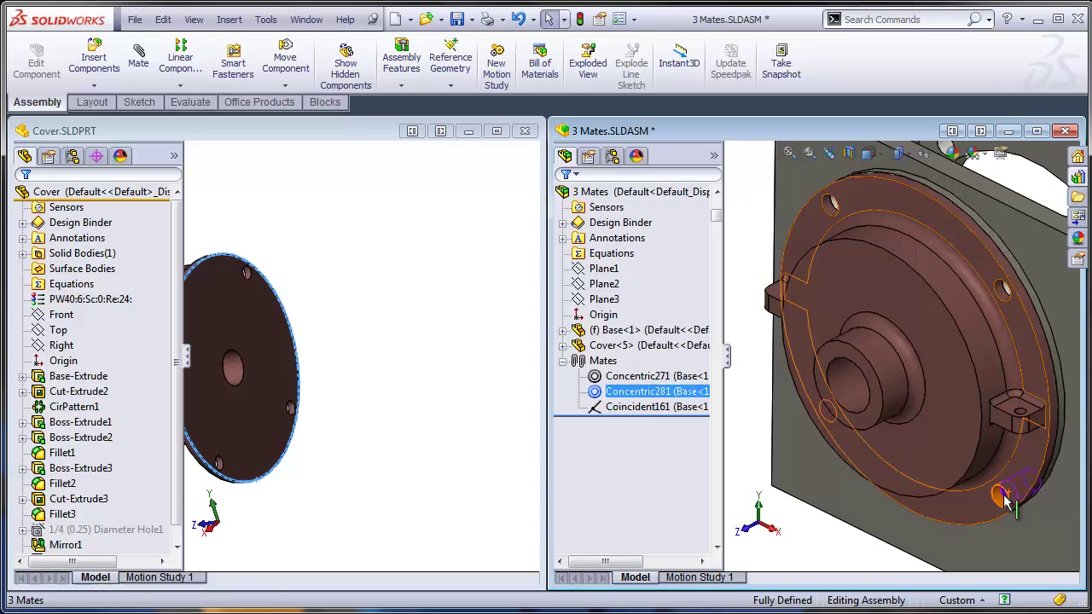
middle_click_drag(935, 544, 938, 384)
scroll(942, 380, "up", 3)
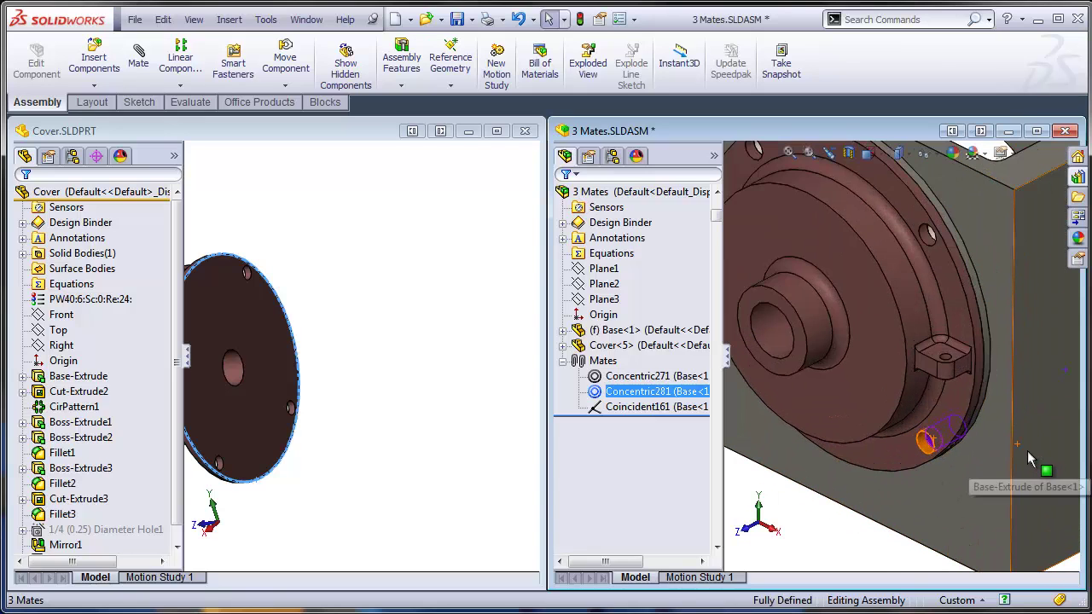
scroll(943, 380, "down", 5)
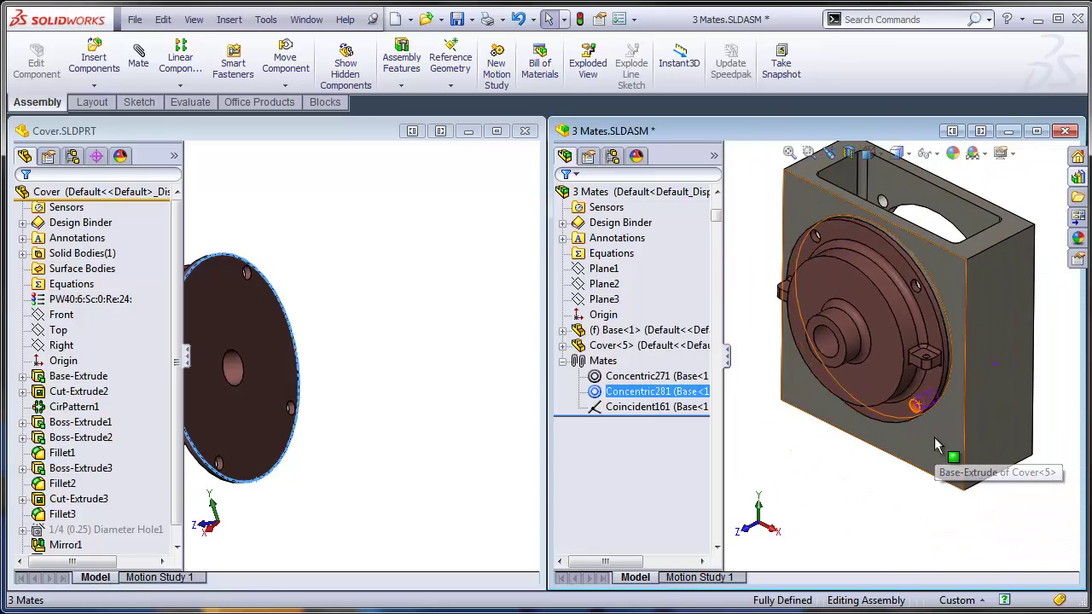
middle_click_drag(1009, 375, 345, 394)
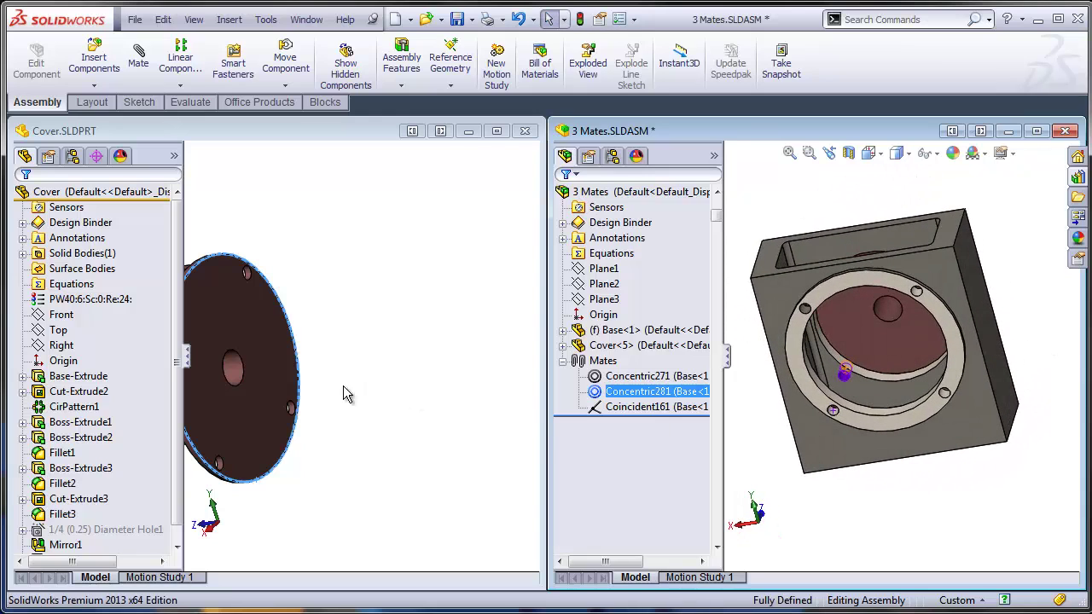
Step: Drag the cover edge from the part window onto the base's back bore, then check Concentric301
left_click(269, 482)
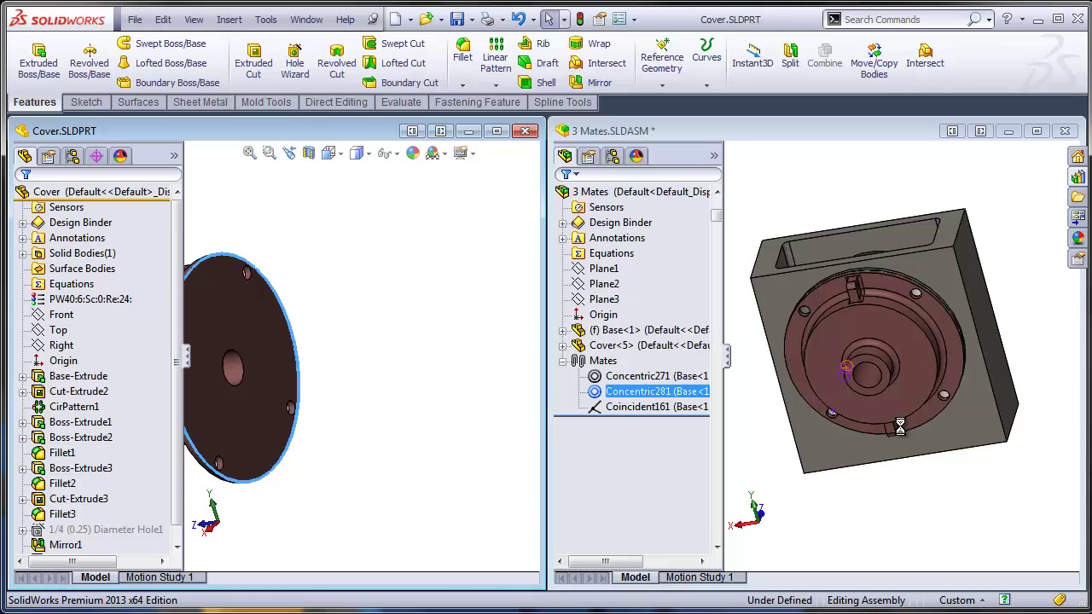
middle_click_drag(853, 414, 933, 432)
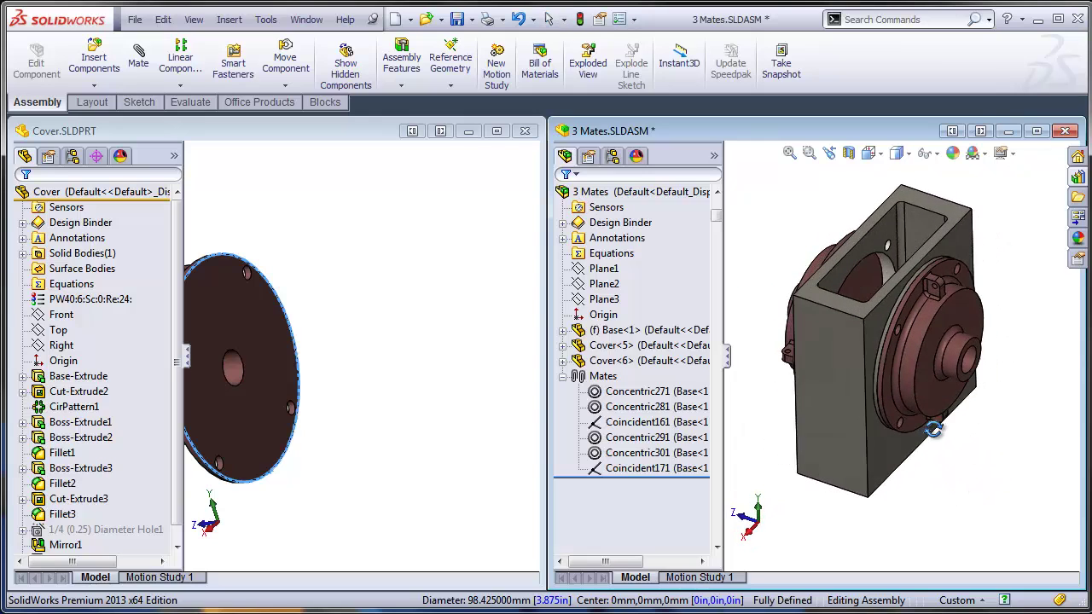
left_click(620, 460)
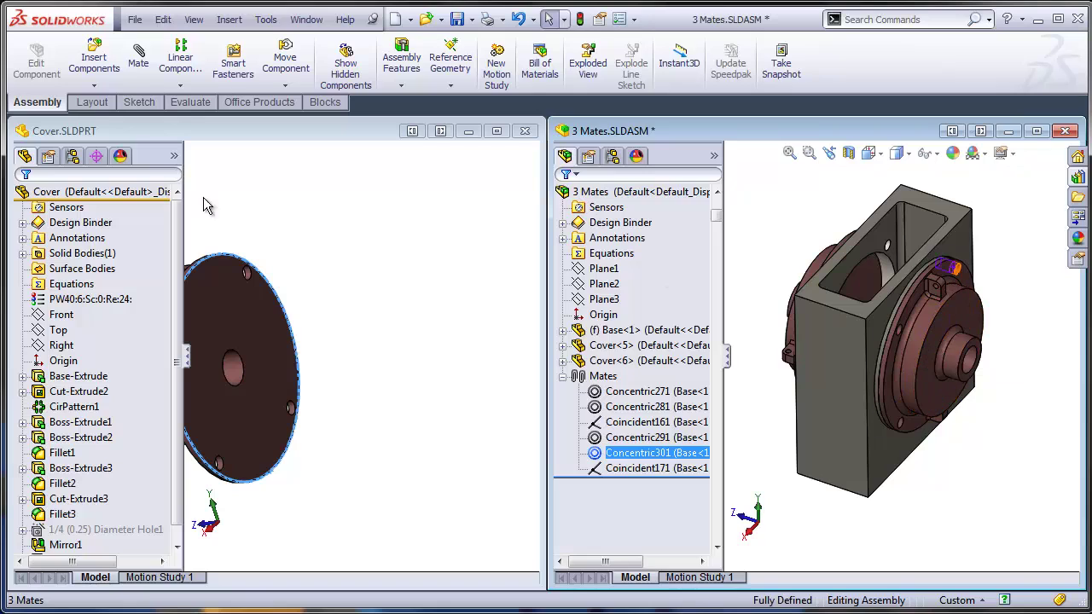
Step: Inspect the cover's Base-Extrude and the CirPattern1 holes on the cover and base
left_click(219, 322)
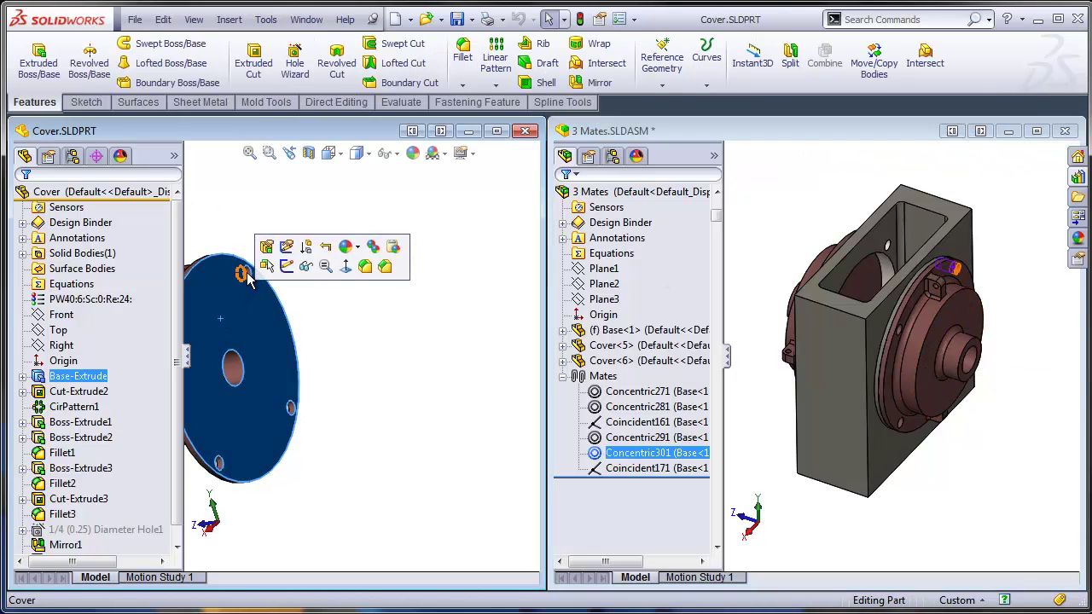
left_click(91, 410)
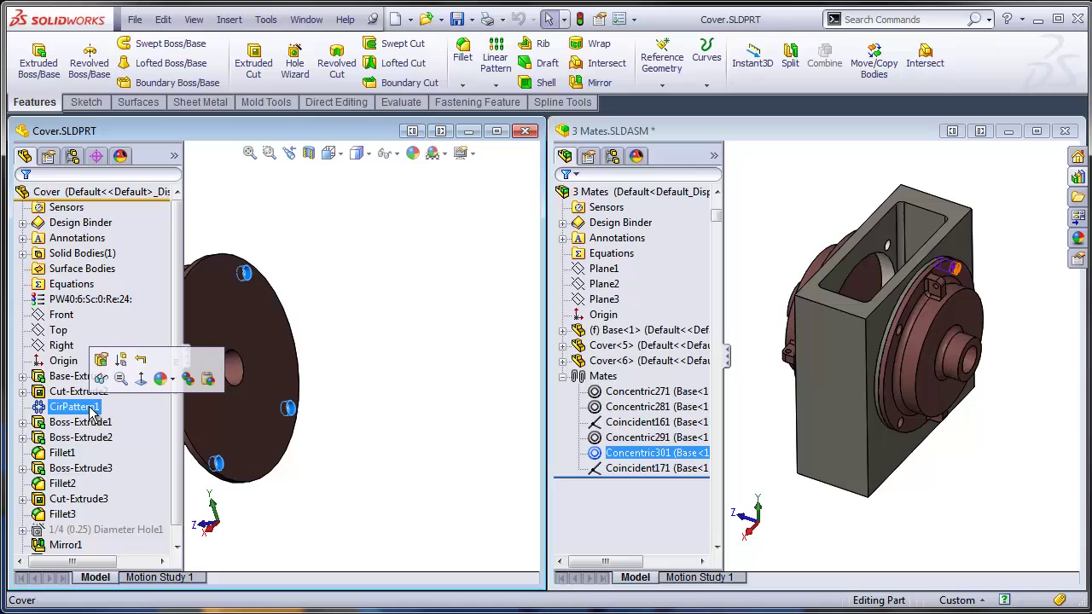
left_click(832, 365)
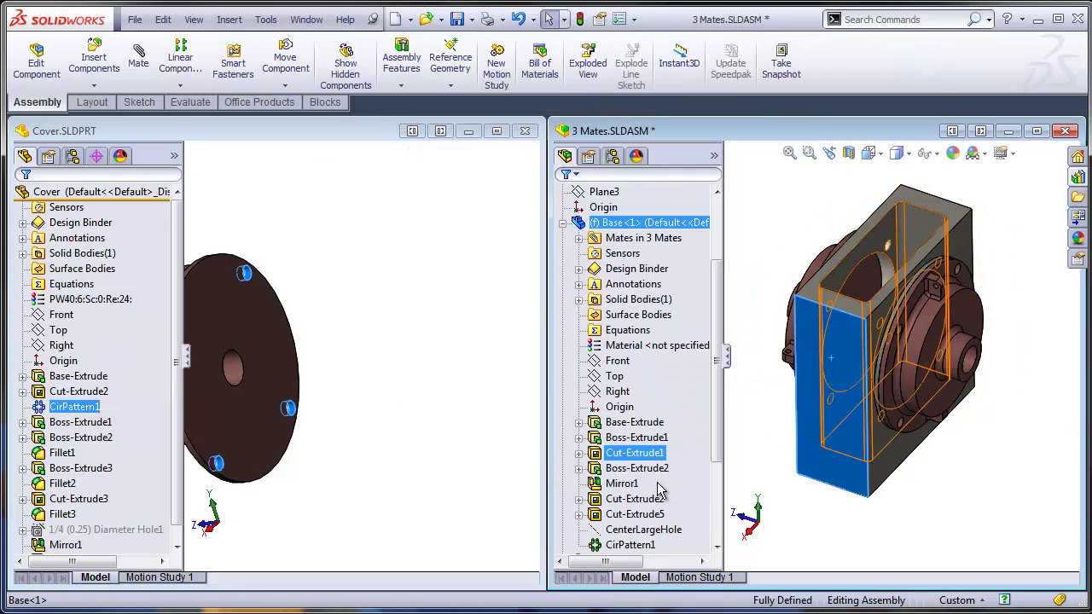
left_click(620, 556)
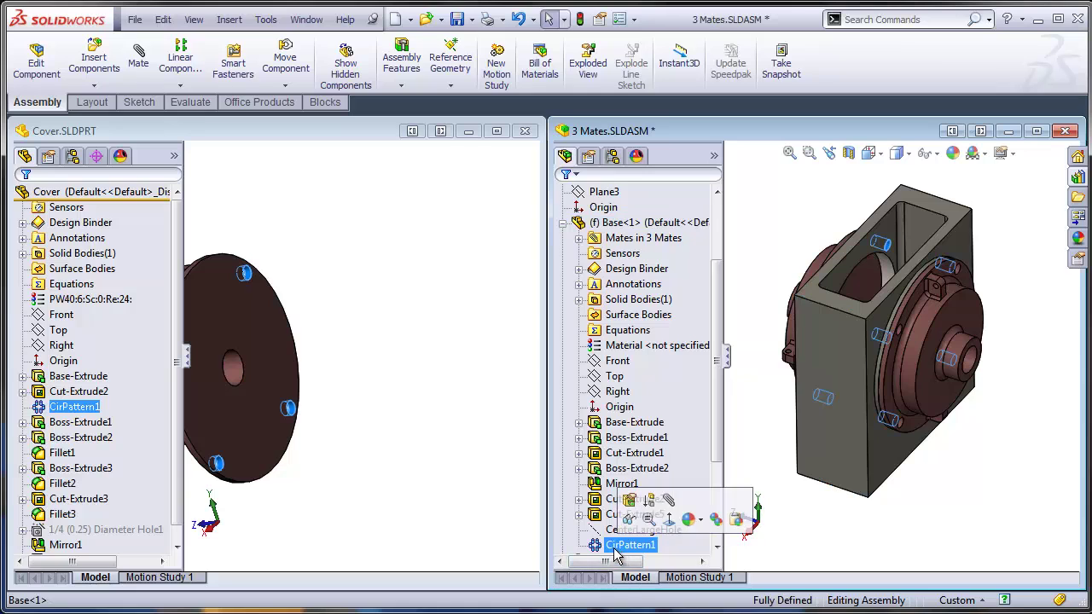
left_click(453, 531)
Step: Select Cover<6> and Cover<5> and delete them along with their mates
left_click_drag(806, 524, 926, 383)
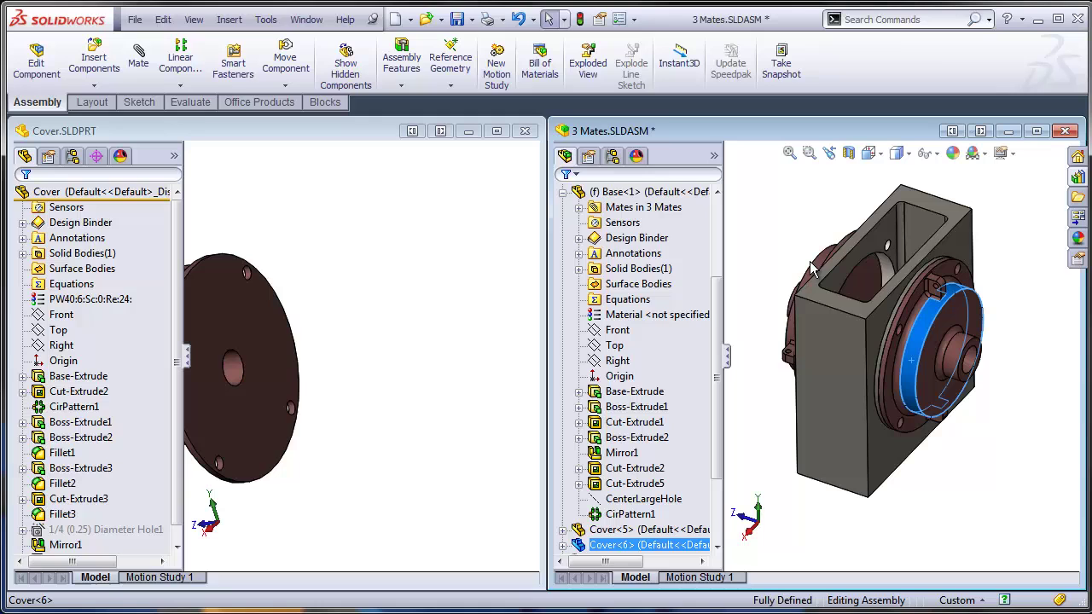
left_click(816, 273, "ctrl")
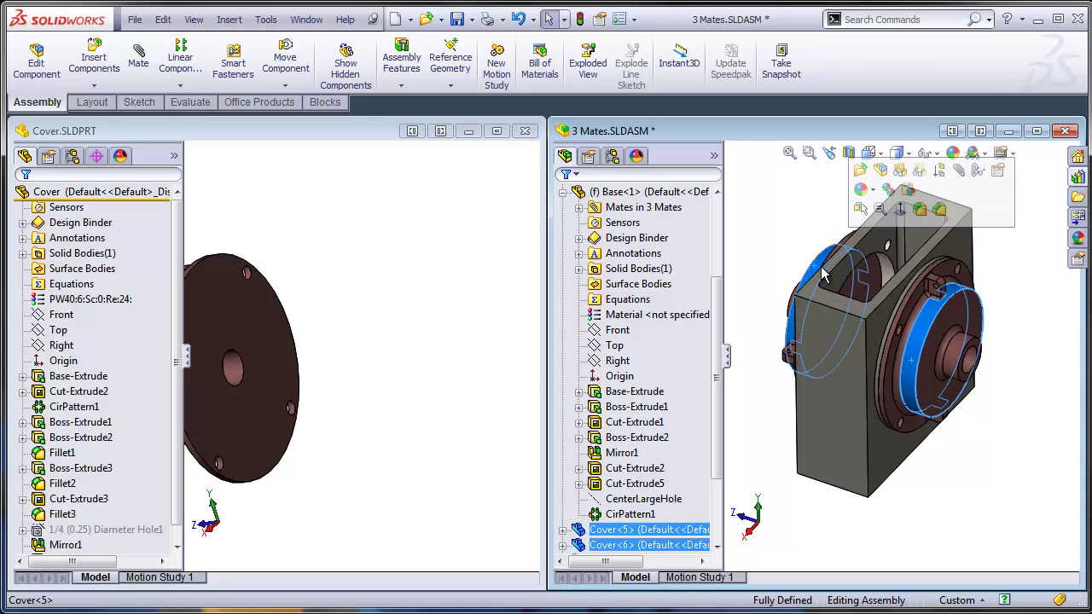
key("Delete")
key("Return")
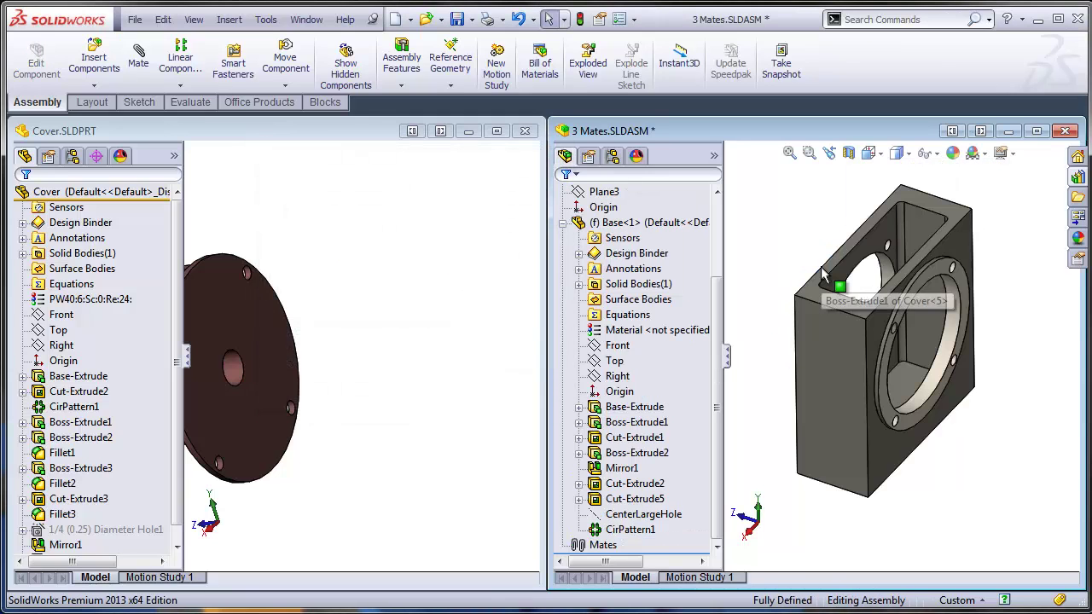
Step: Suppress the cover's Cut-Extrude2 together with its dependent circular pattern CirPattern1
left_click(179, 532)
left_click(176, 544)
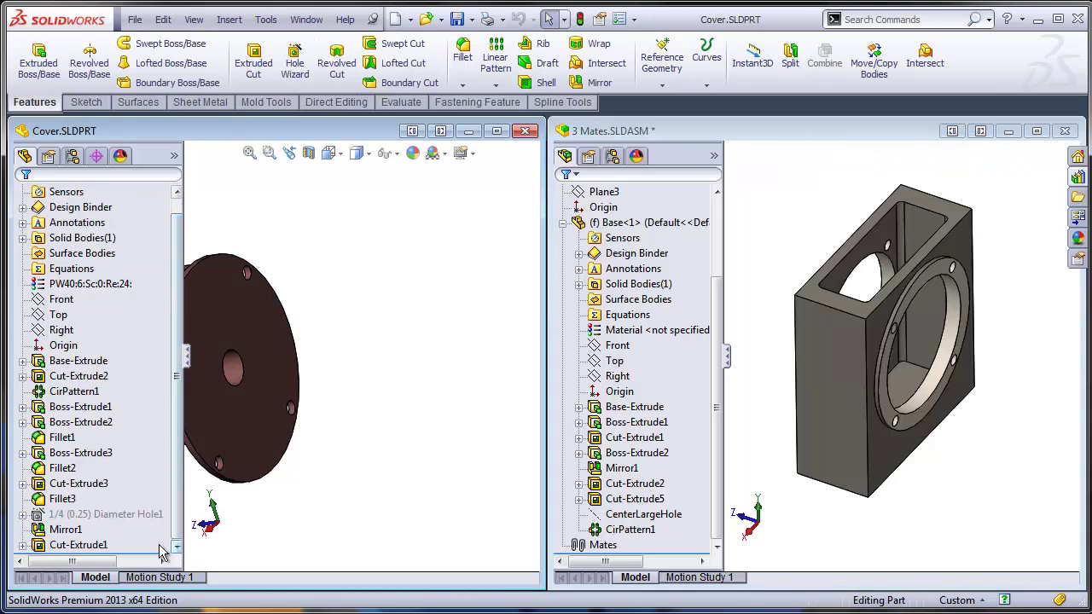
left_click(85, 377)
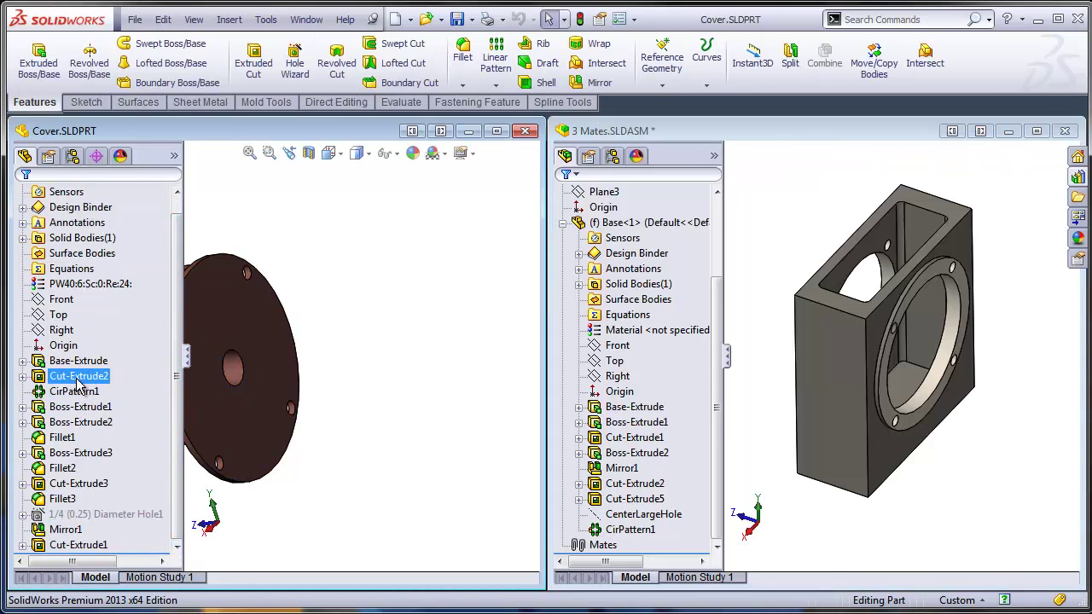
right_click(84, 377)
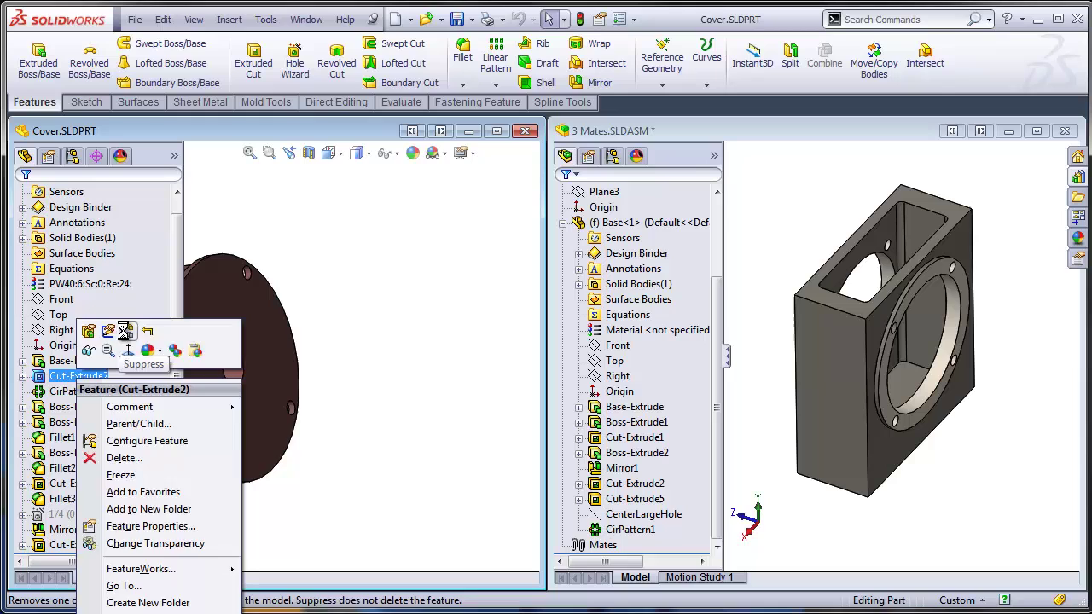
left_click(128, 331)
Step: Unsuppress the cover's 1/4 (0.25) Diameter Hole1 feature to show its four-hole face
right_click(83, 517)
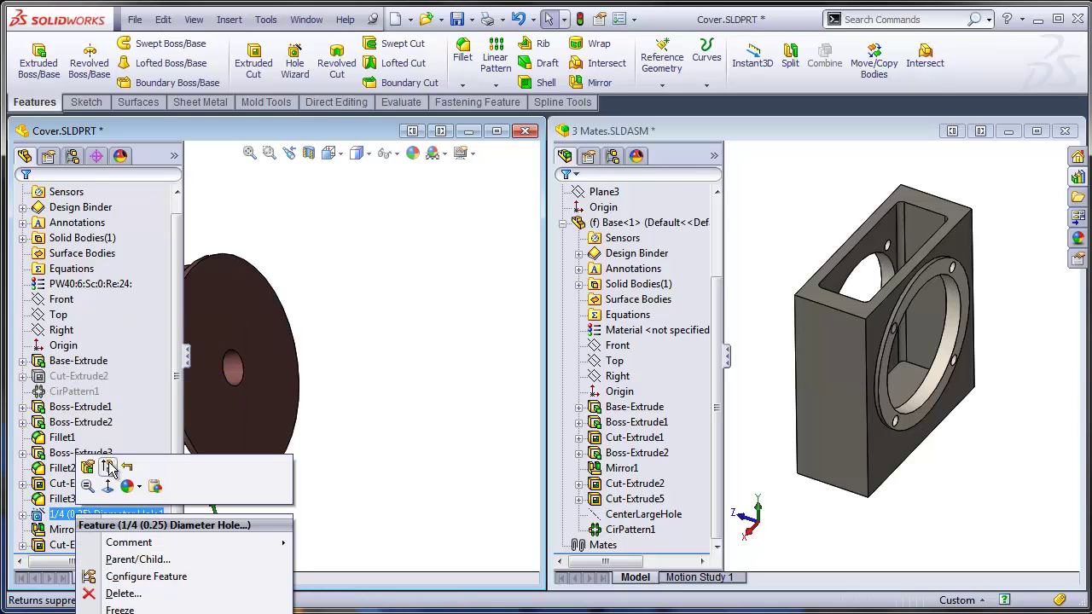
left_click(256, 441)
middle_click_drag(256, 441, 335, 350)
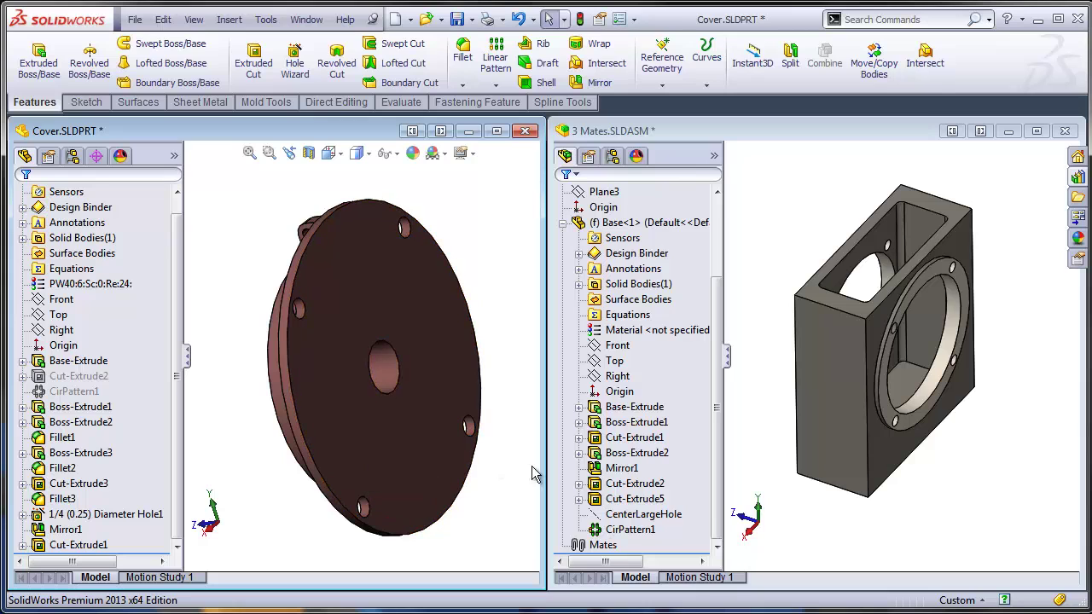
middle_click_drag(731, 409, 821, 417)
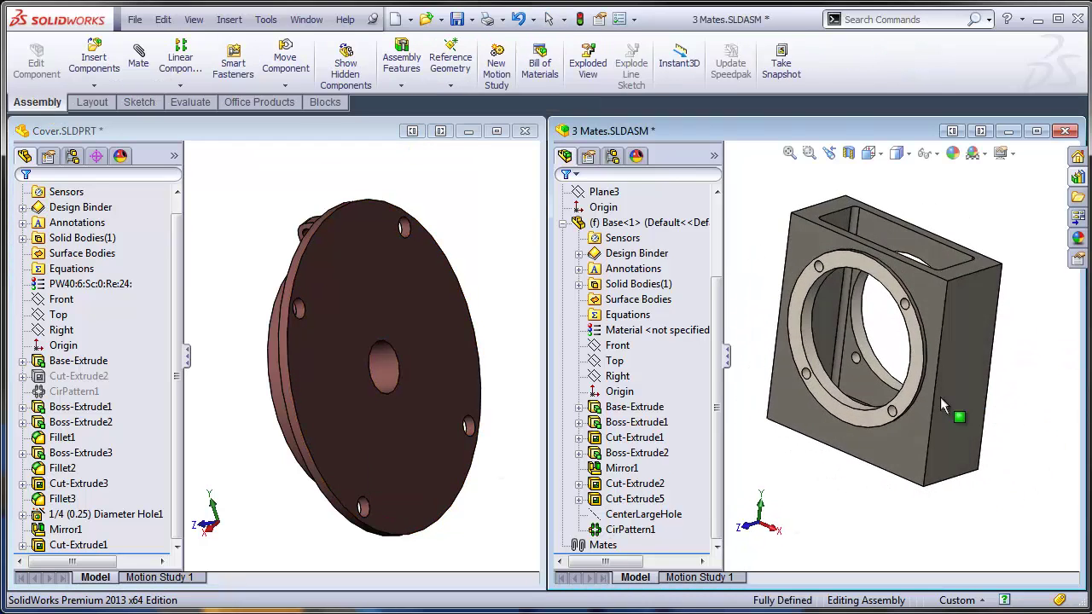
Step: Drop the cover's circular edge concentric into the base's front bore, Tab-flipping alignment, as Cover<7>
left_click(338, 508)
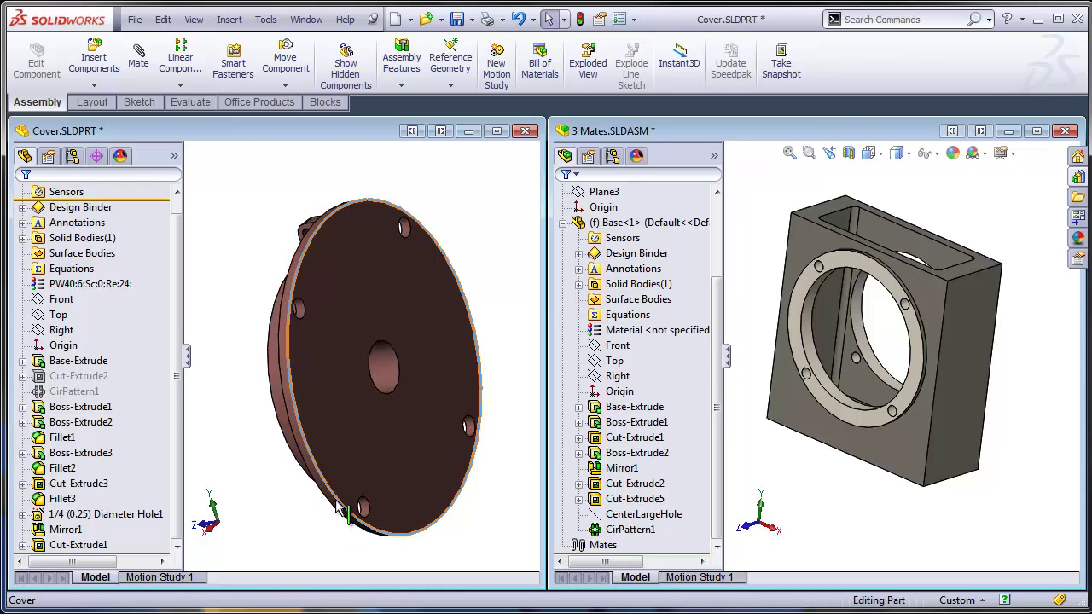
left_click_drag(338, 508, 907, 407)
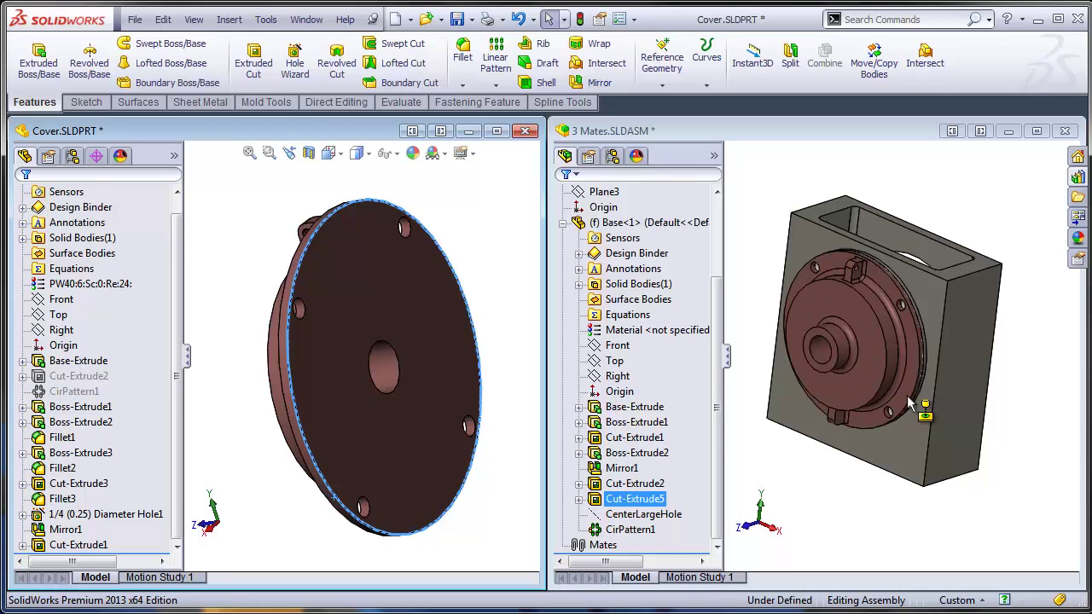
left_click_drag(911, 406, 846, 426)
left_click(862, 512)
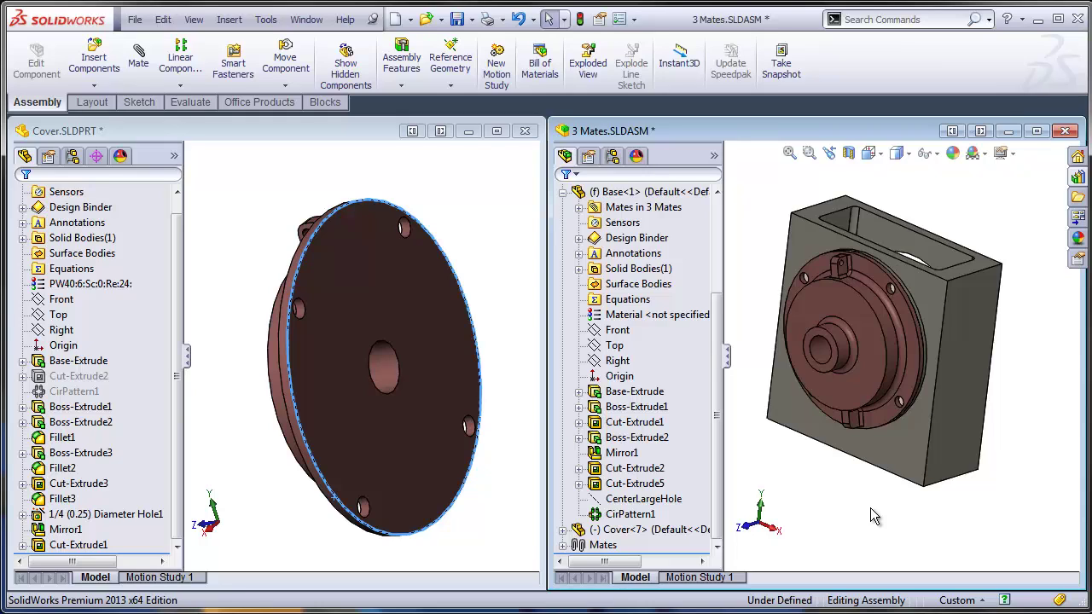
left_click(498, 545)
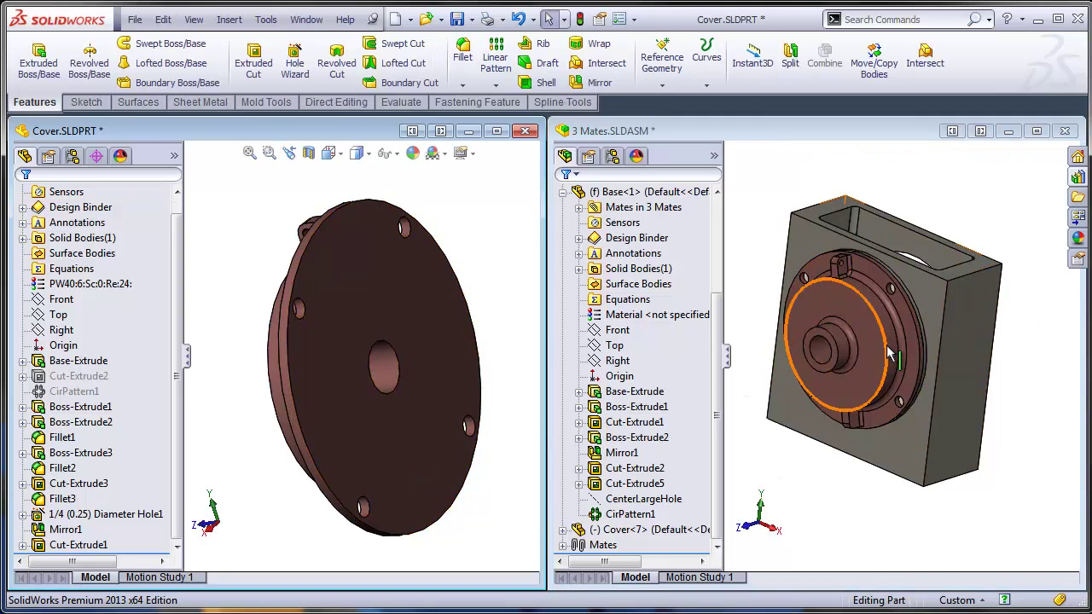
Step: Delete Cover<7> along with its mates
left_click(853, 350)
key("Delete")
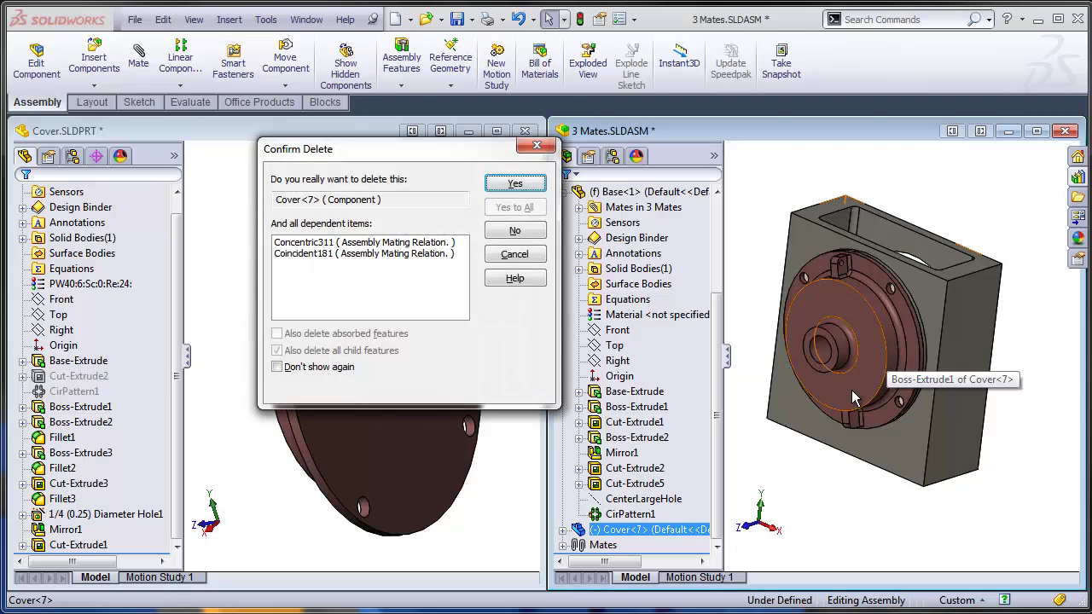
key("Return")
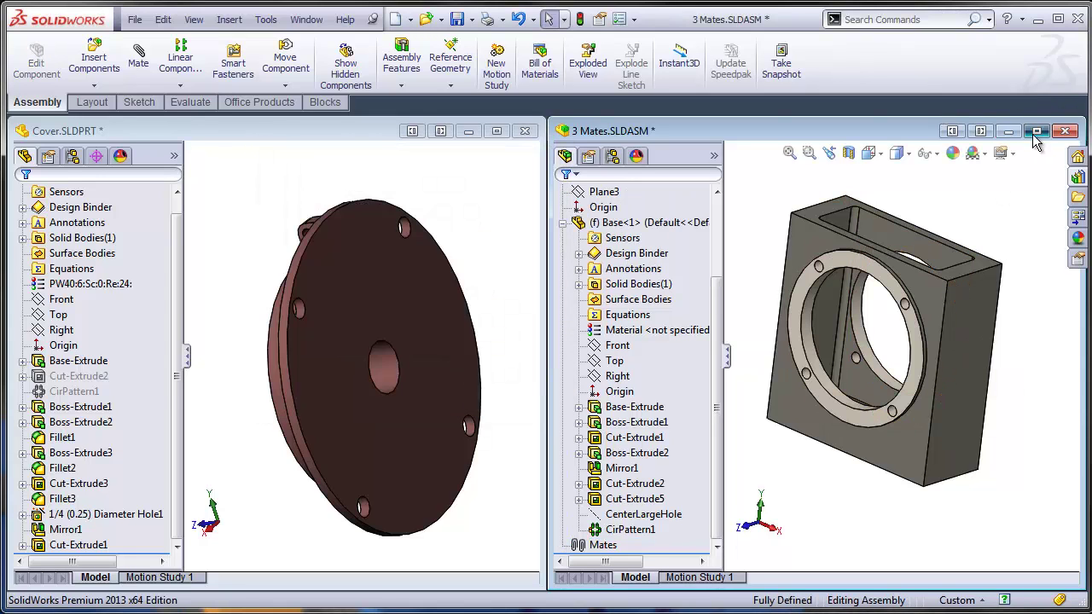
Step: Maximize the assembly and place a fresh, unmated Cover<8> from the Design Library beside the base
left_click(1035, 133)
left_click(1078, 178)
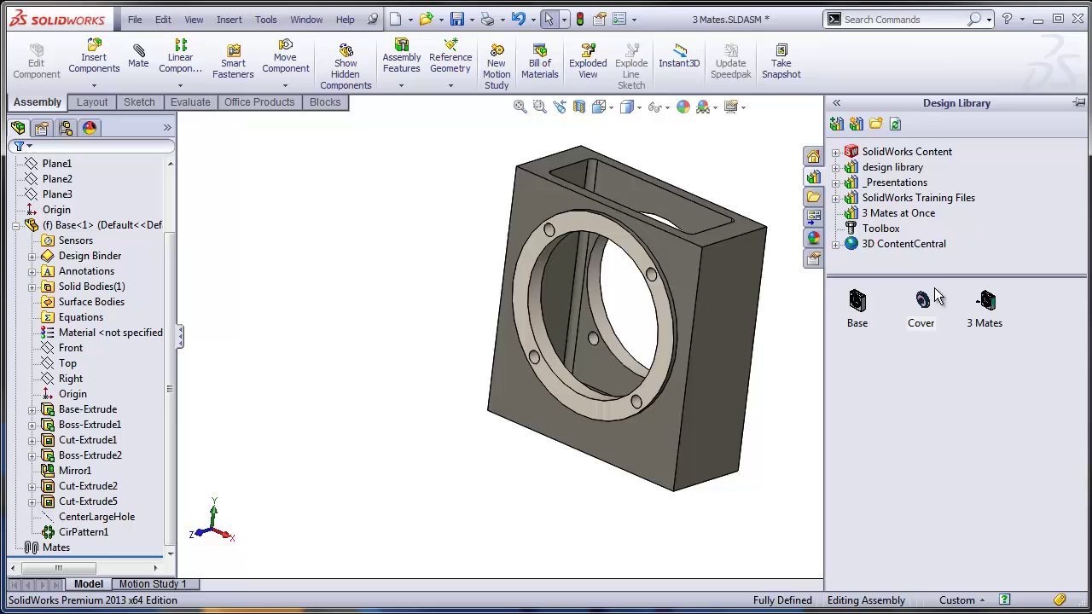
left_click_drag(936, 294, 355, 299)
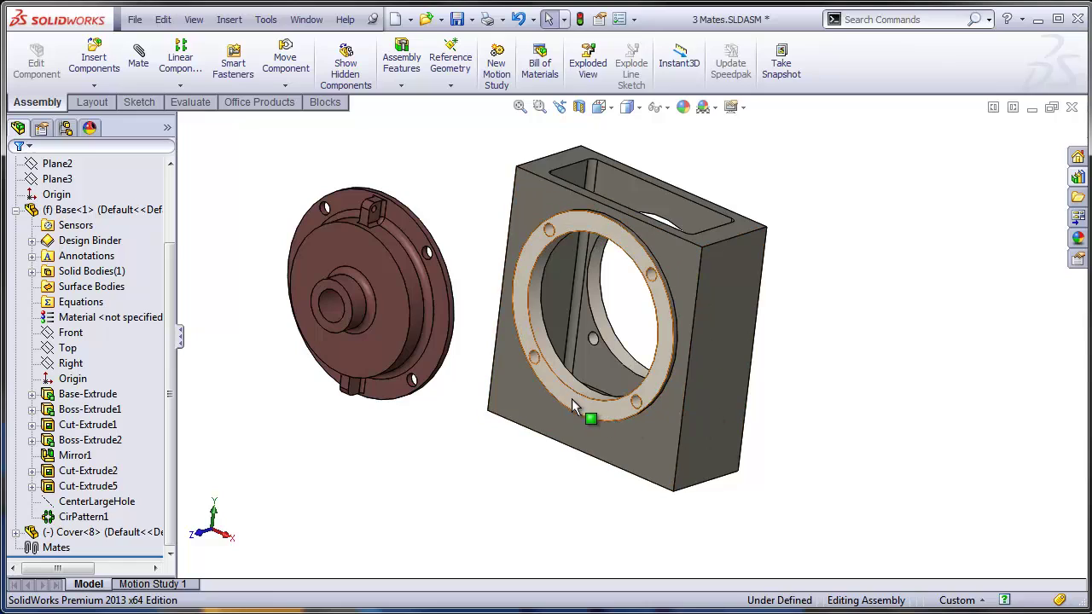